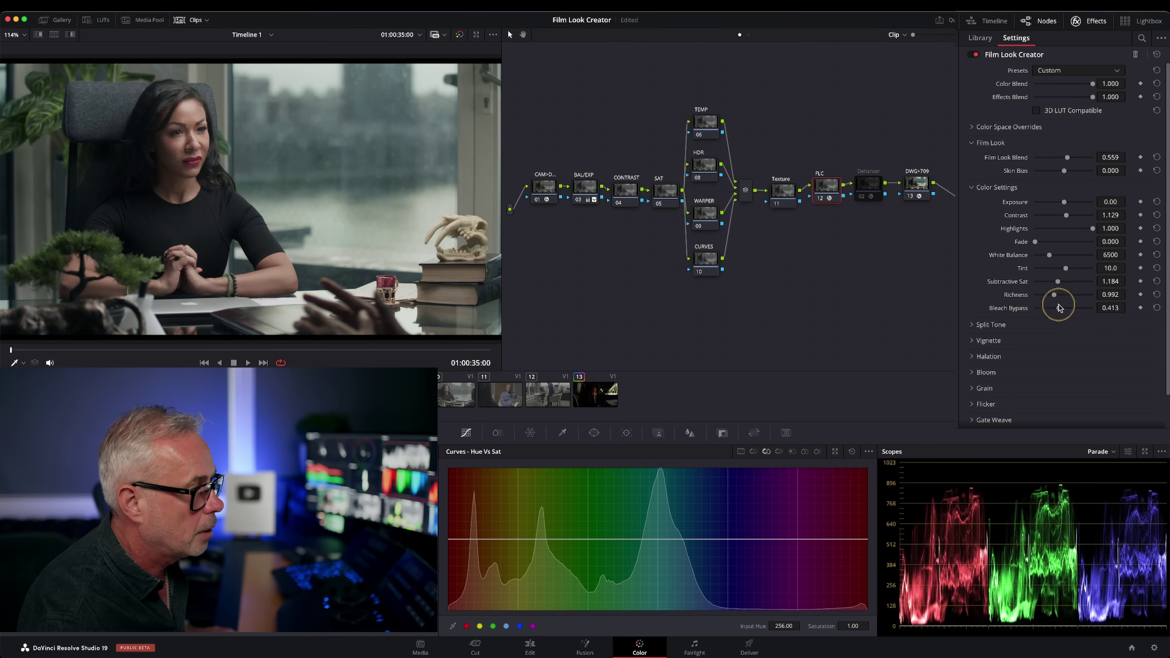
Drag Bleach Bypass back to 0.000 to remove the bleach effect
left_click_drag(1032, 312, 1025, 313)
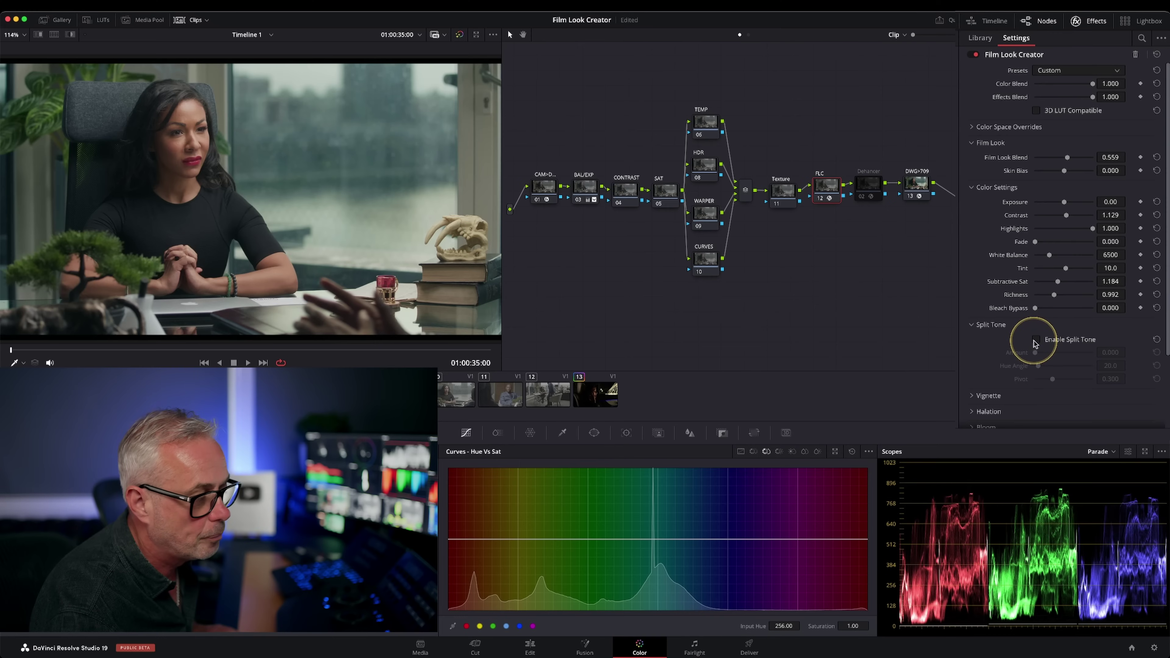
Enable Split Tone with Amount 0.165 and Pivot 0.257, leaving Hue Angle at 0.0
left_click(1036, 339)
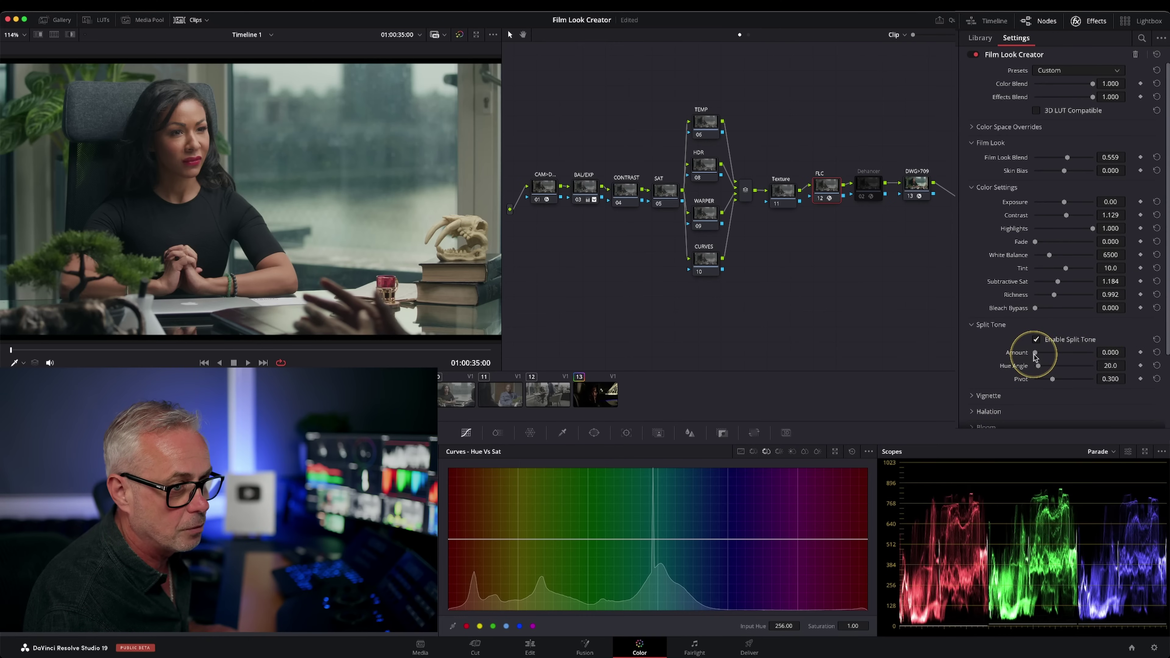
left_click_drag(1033, 355, 1050, 355)
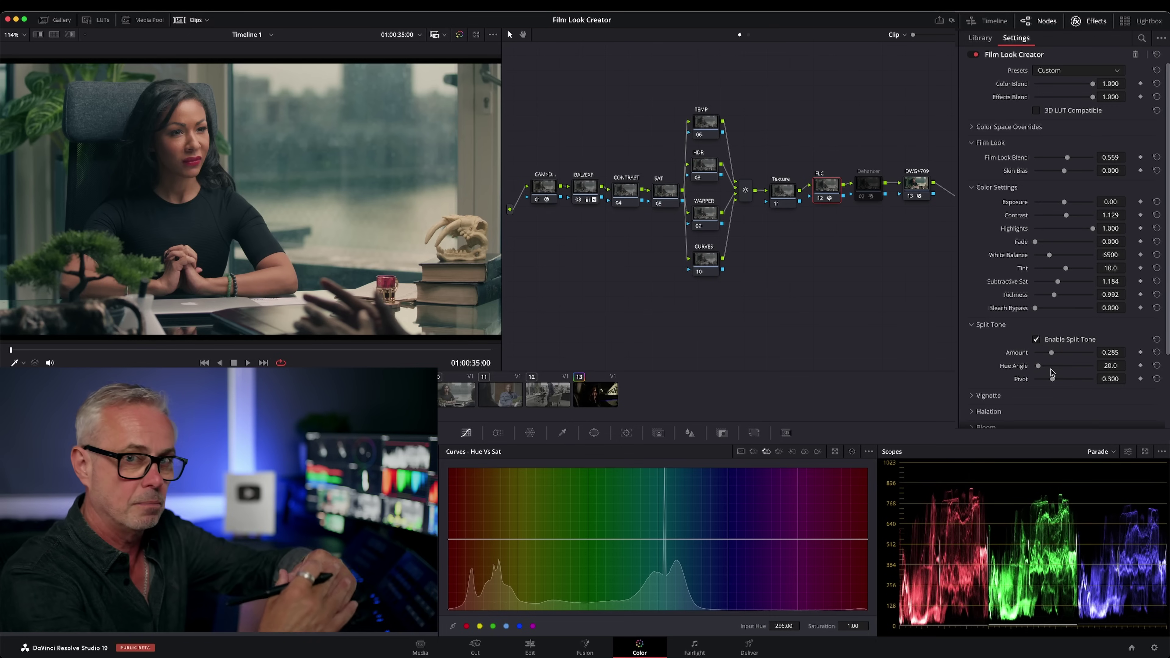
left_click(1016, 283)
left_click(1048, 386)
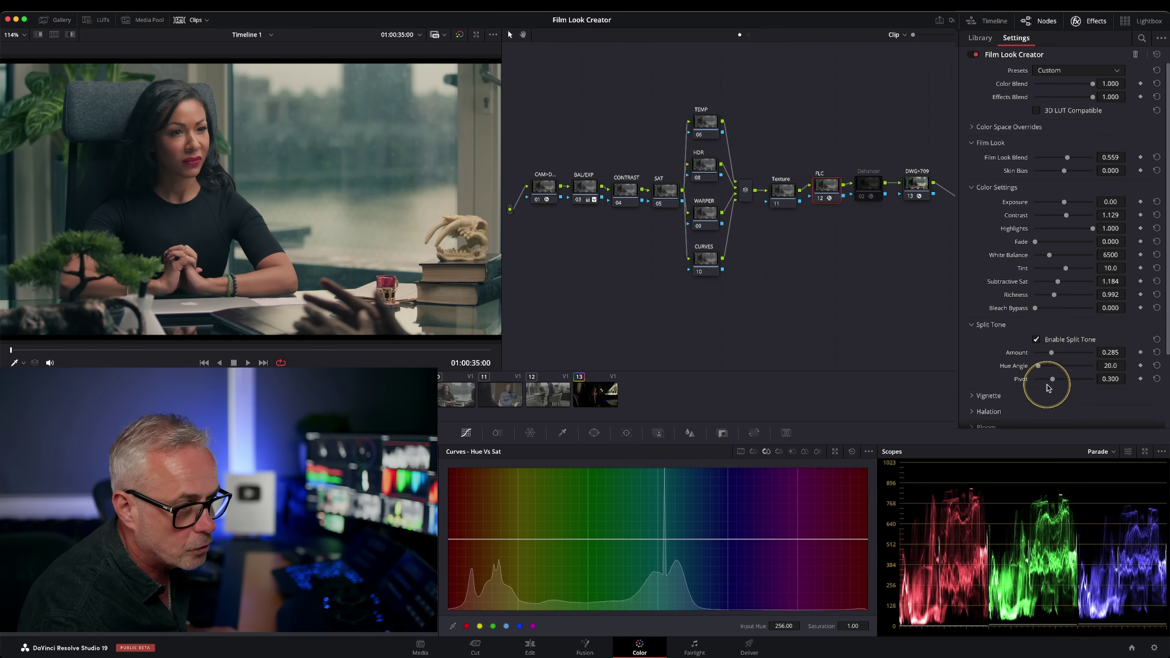
left_click_drag(1054, 384, 1080, 383)
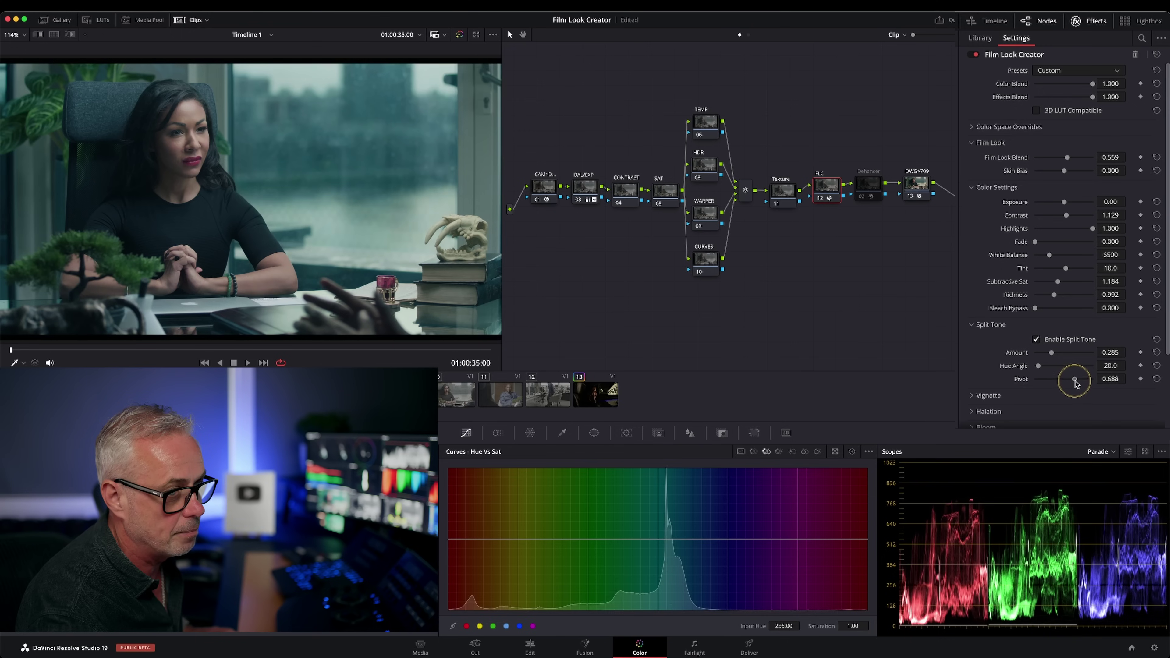
left_click_drag(1076, 383, 1050, 382)
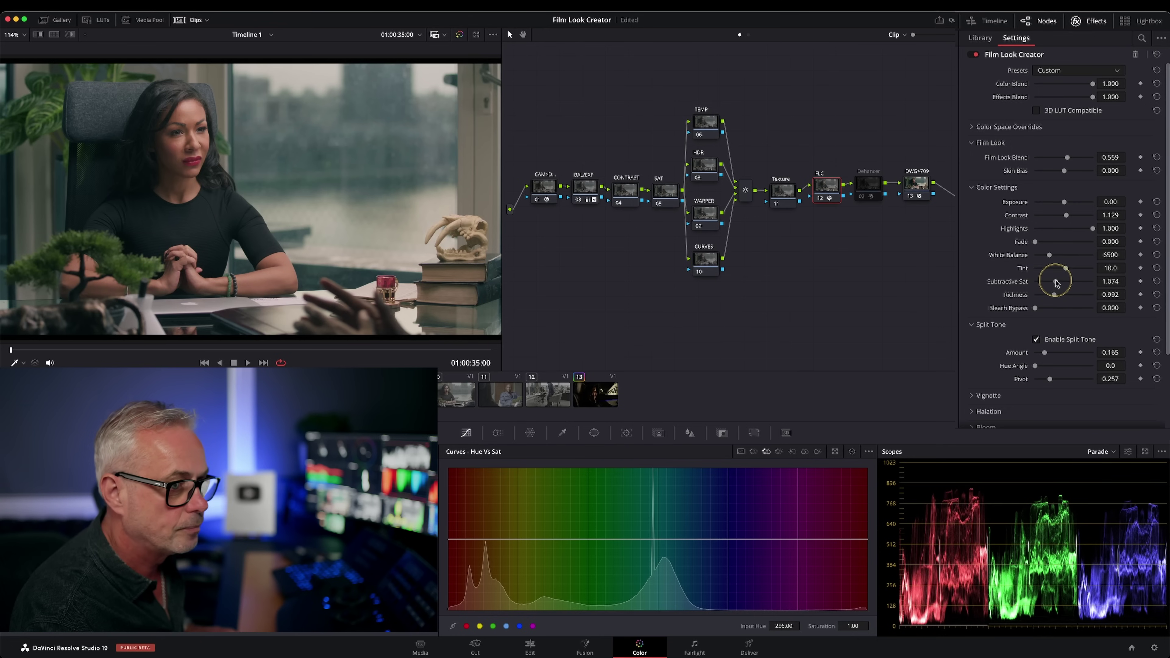
Toggle Split Tone on and off repeatedly to compare the look before and after
scroll(1160, 299, "down", 4)
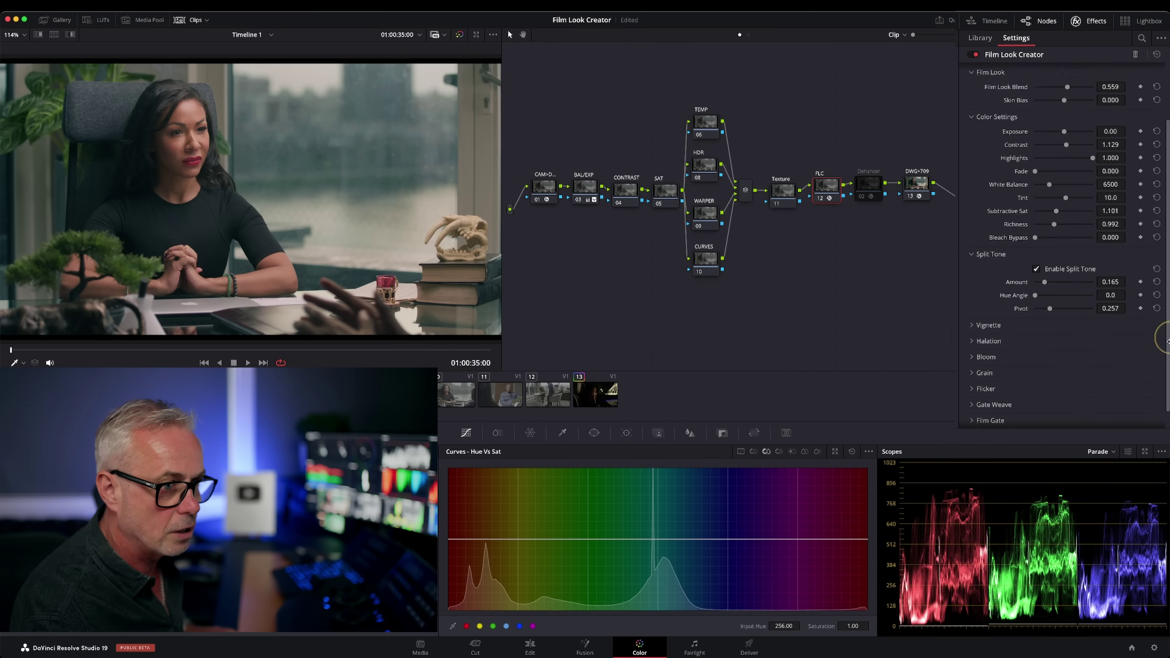
left_click(1036, 250)
left_click(1038, 250)
left_click(1037, 250)
left_click(1036, 249)
left_click(1038, 249)
left_click(1038, 250)
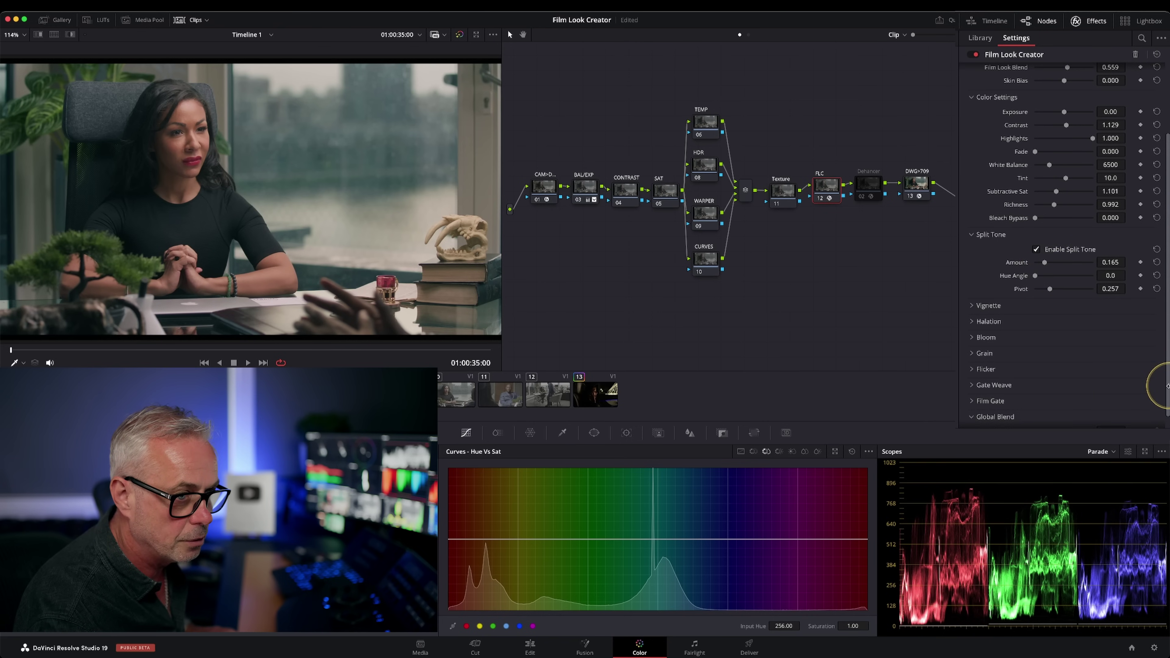
Lower Global Blend to 0.596 and expand the Halation section
scroll(1166, 415, "down", 1)
left_click_drag(1096, 417, 1069, 418)
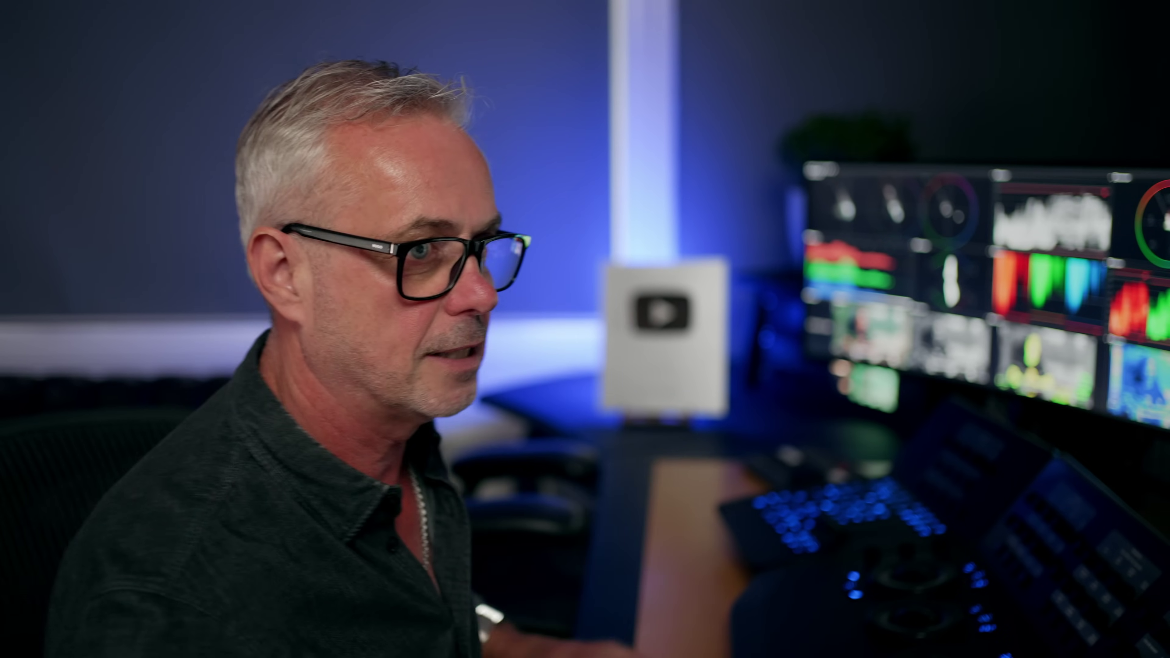
left_click(975, 316)
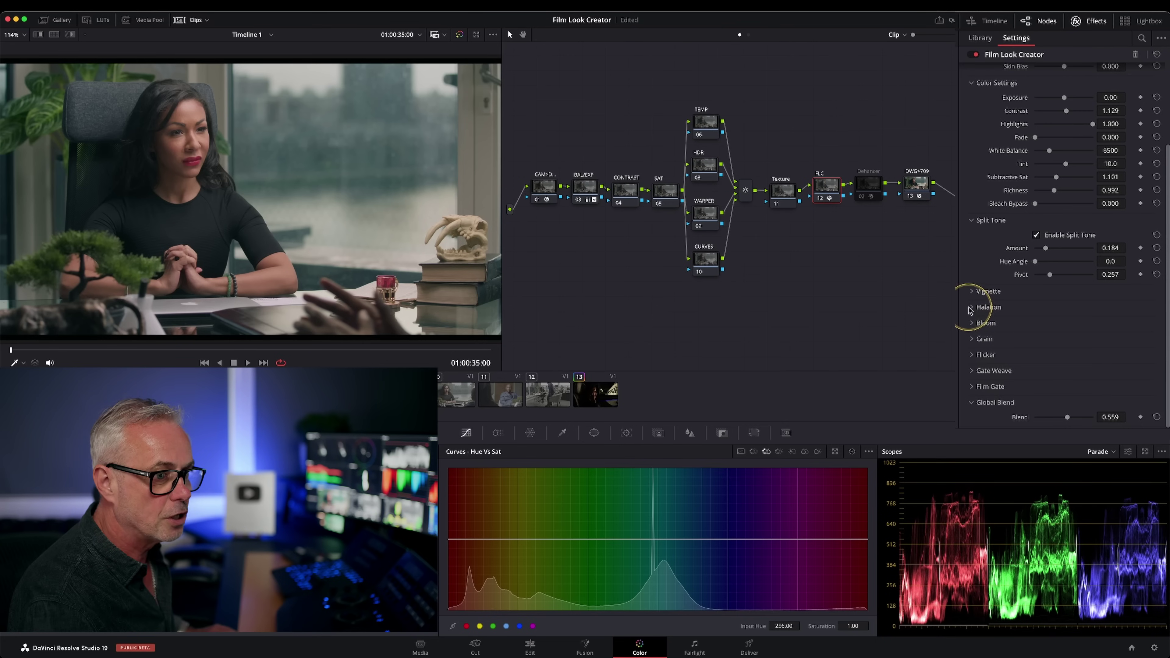
left_click(971, 308)
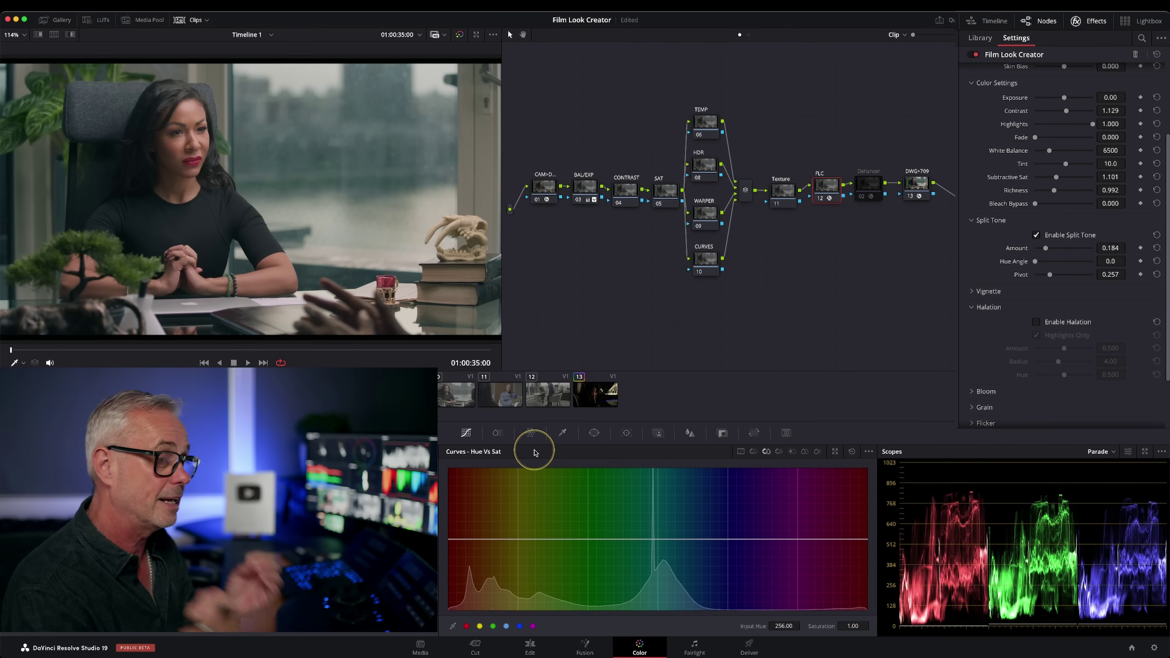
Enable Halation and compare it on and off at 300% zoom on the red glass and books
left_click(1035, 321)
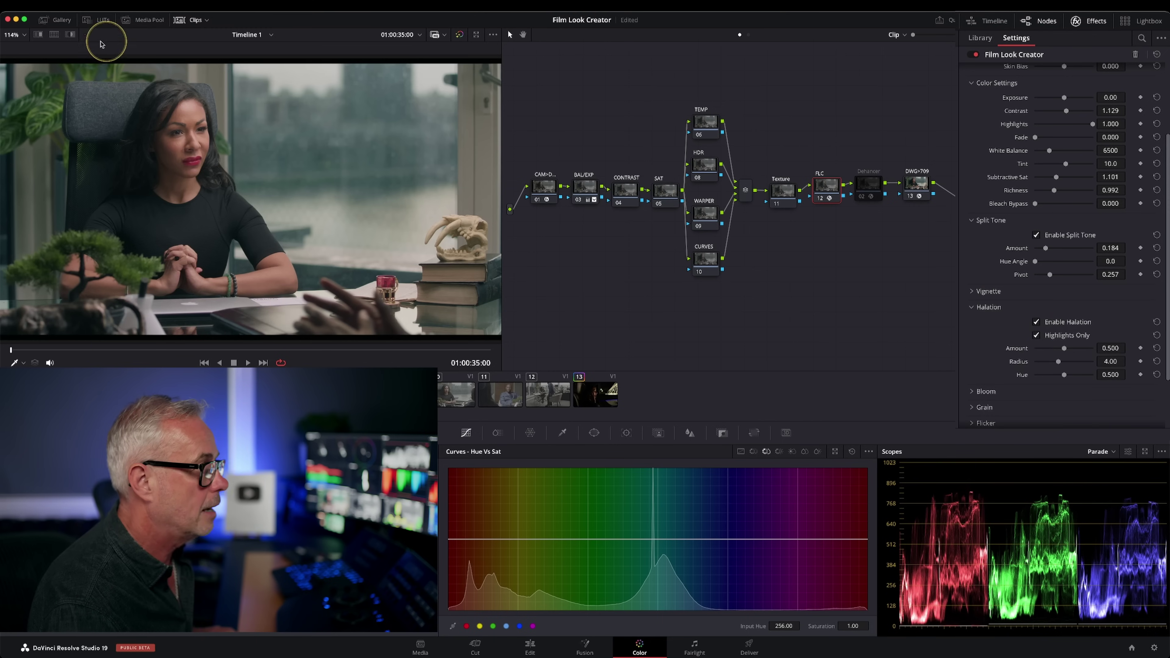
left_click(14, 34)
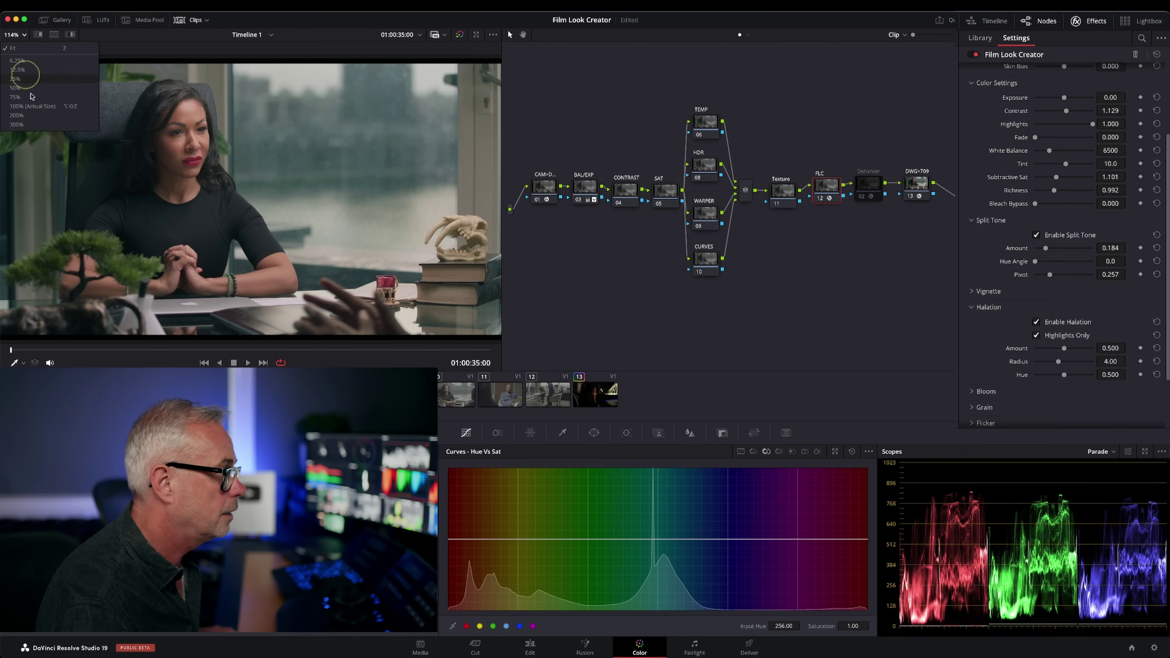
left_click(17, 124)
left_click_drag(478, 307, 375, 169)
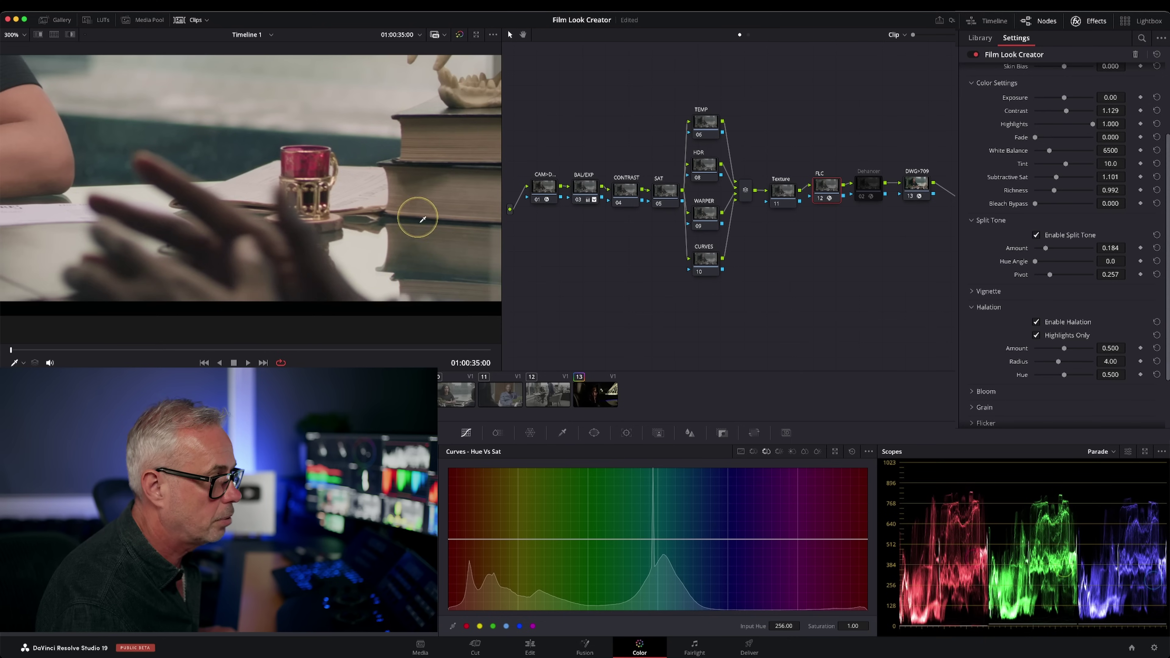
left_click(1036, 322)
left_click(1036, 322)
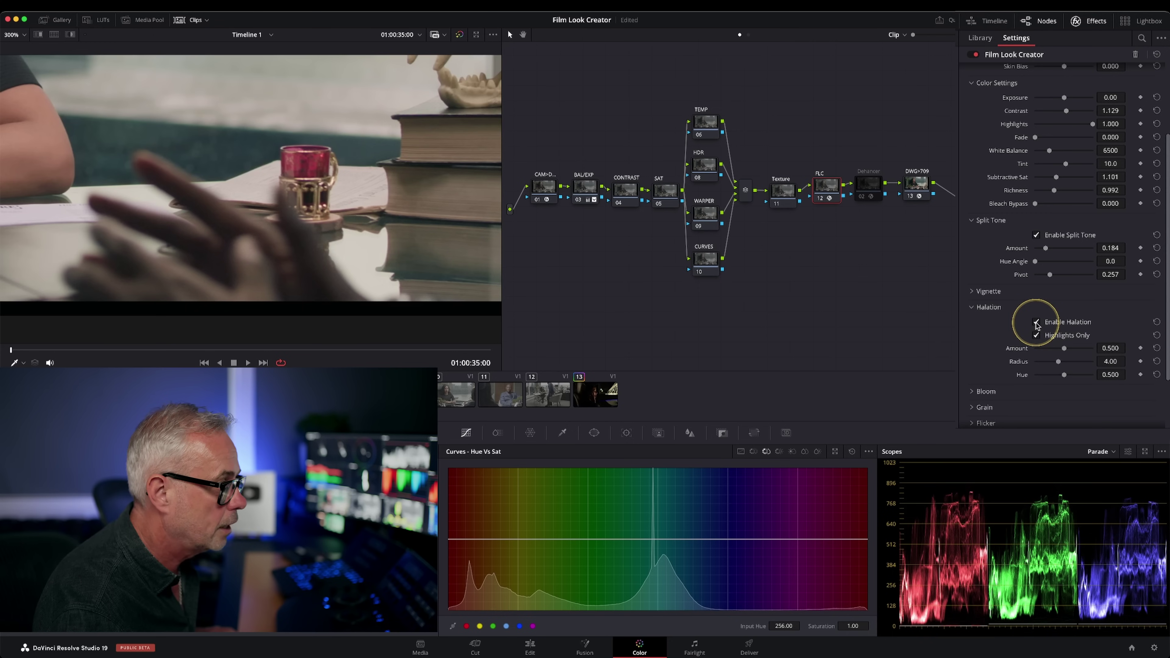
left_click(1037, 322)
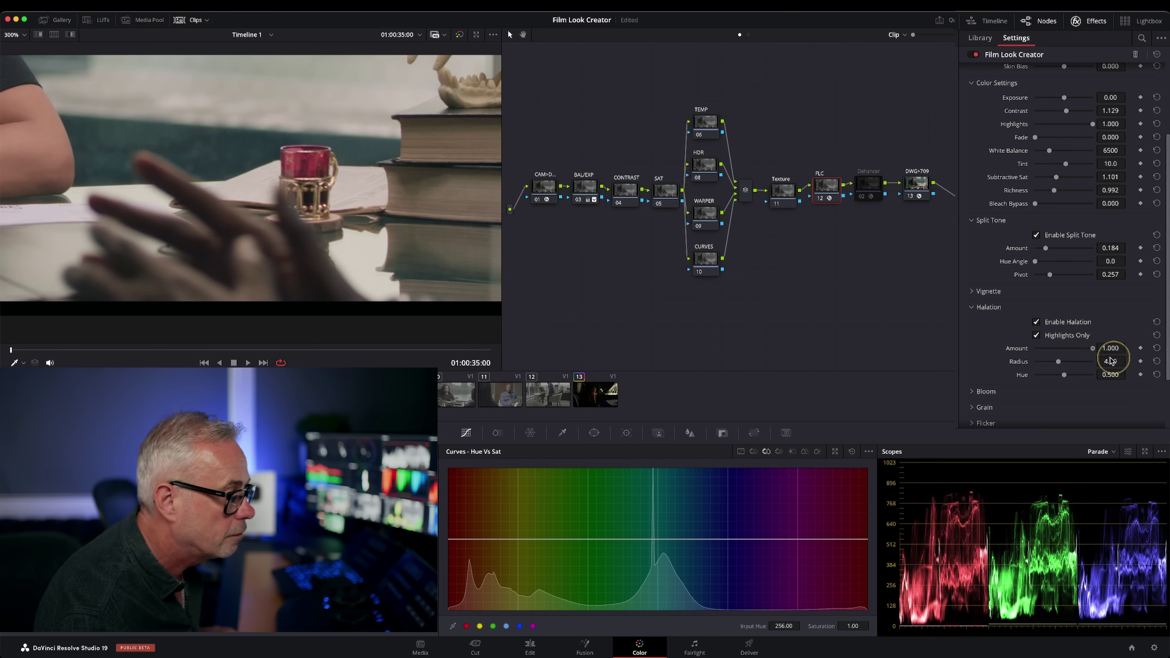
Raise Halation Amount to 0.660, untick Highlights Only, widen Radius to 4.86, and fit the frame
left_click_drag(1080, 361, 1101, 358)
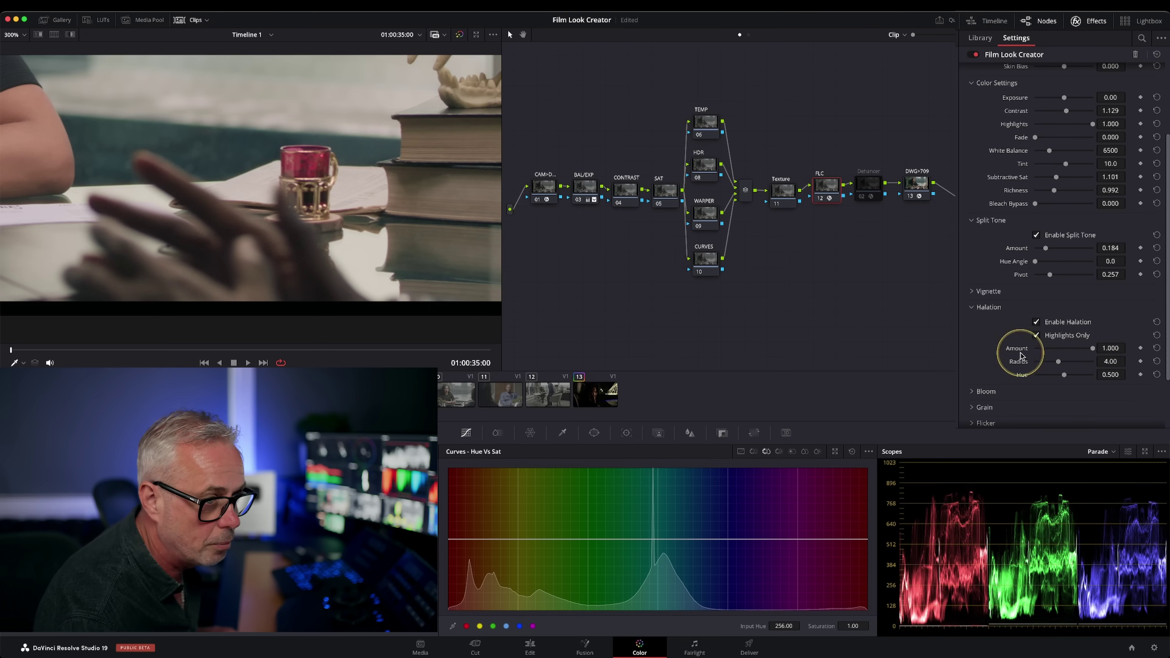
left_click(1036, 335)
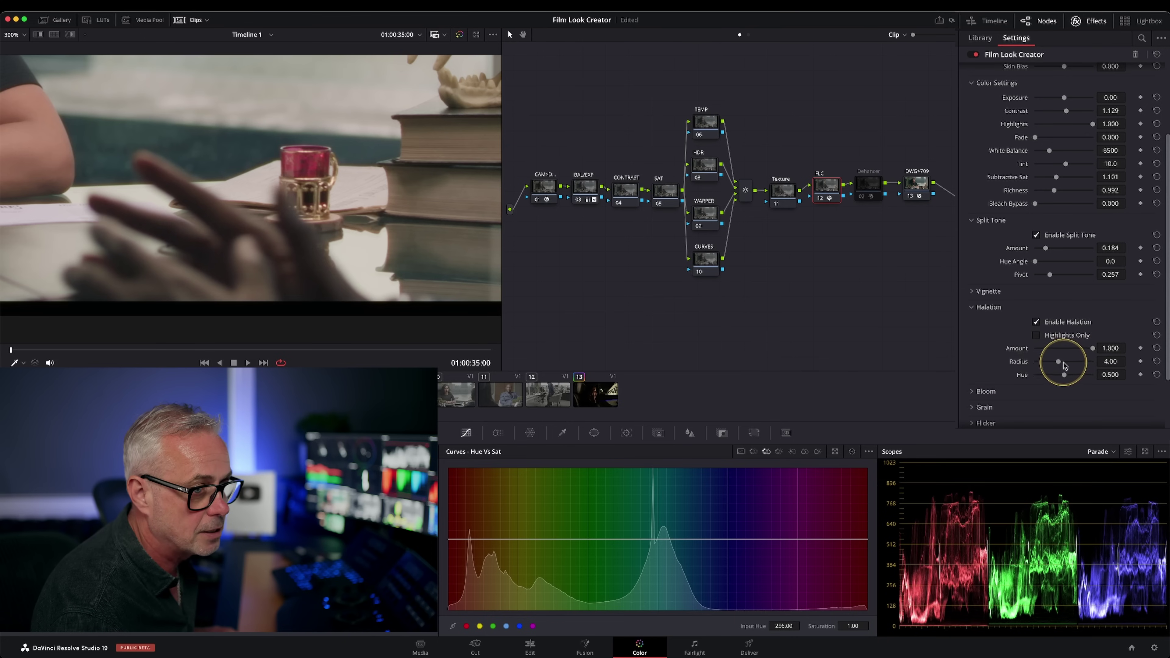
left_click_drag(1058, 366, 1107, 341)
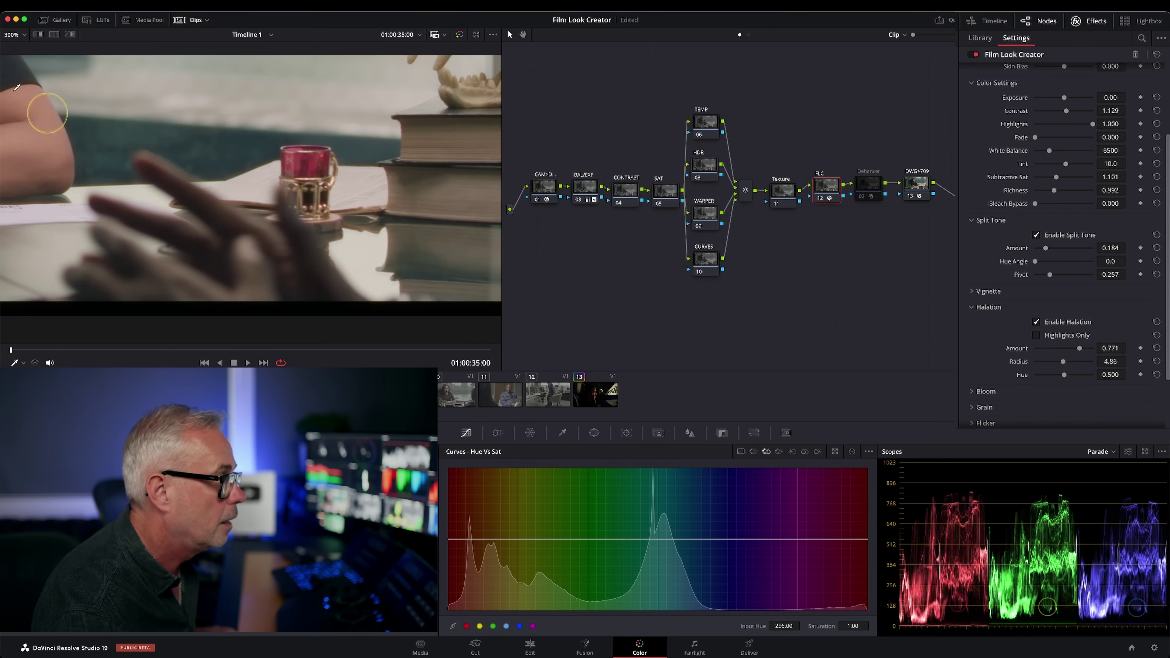
left_click(18, 35)
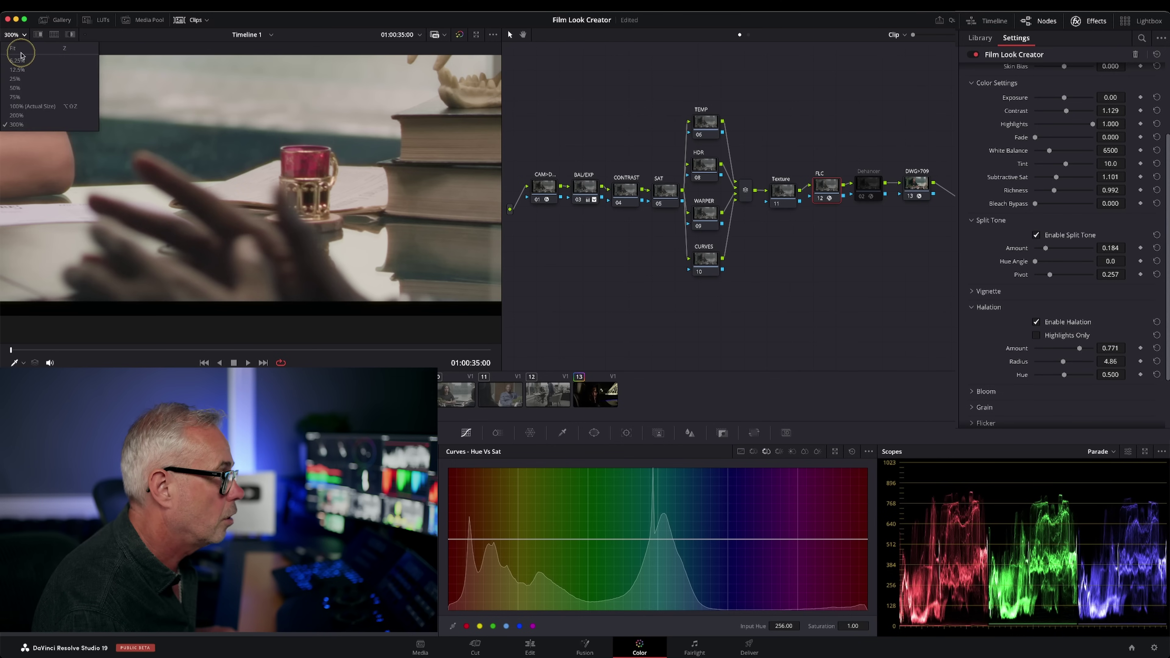
left_click(21, 51)
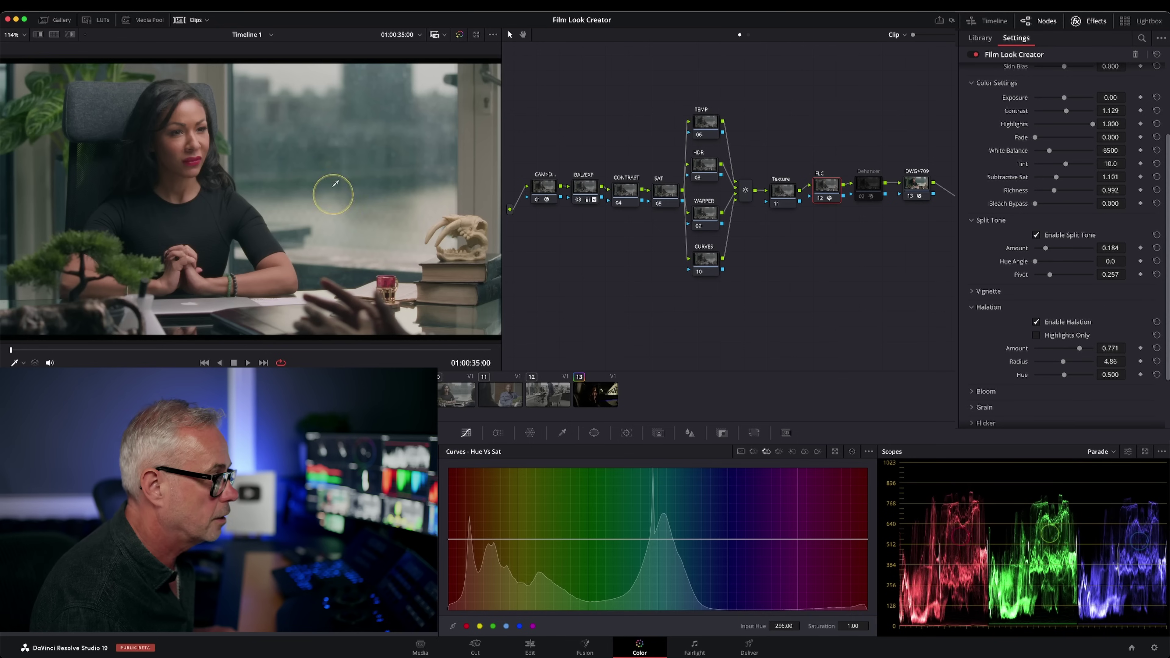
Toggle Halation on and off to compare the full-frame result
left_click(1037, 323)
left_click(1036, 324)
left_click(1036, 323)
left_click(1037, 324)
left_click(1036, 323)
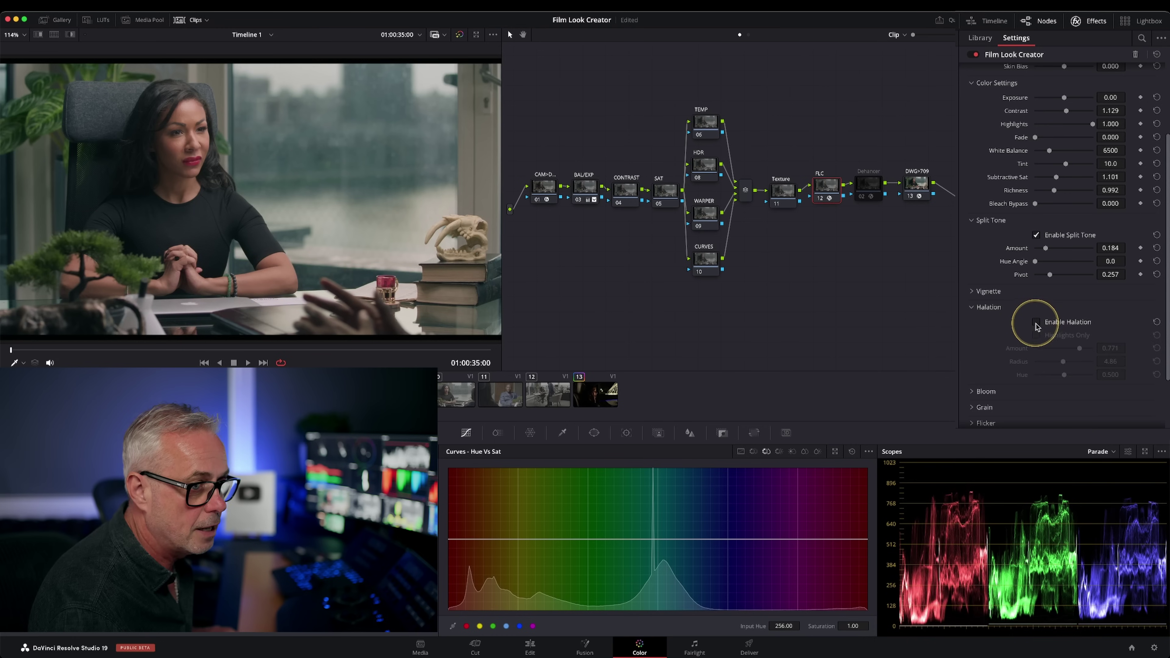
left_click(1037, 324)
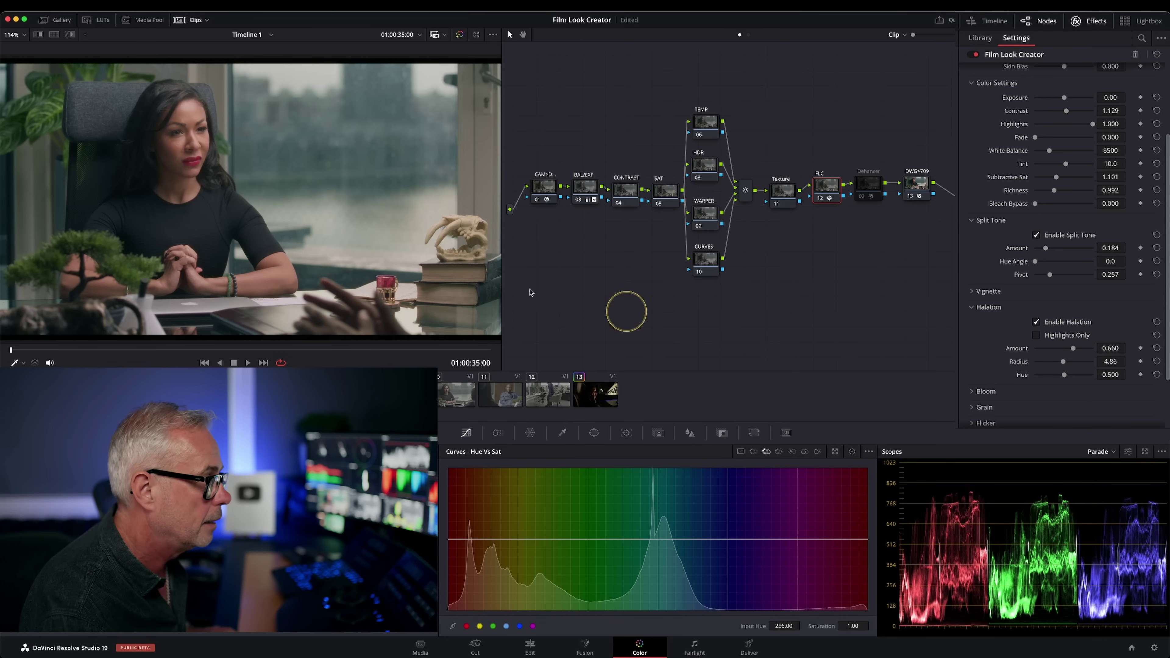
Zoom the viewer to 200% on the woman's face and compare halation on and off
left_click(19, 36)
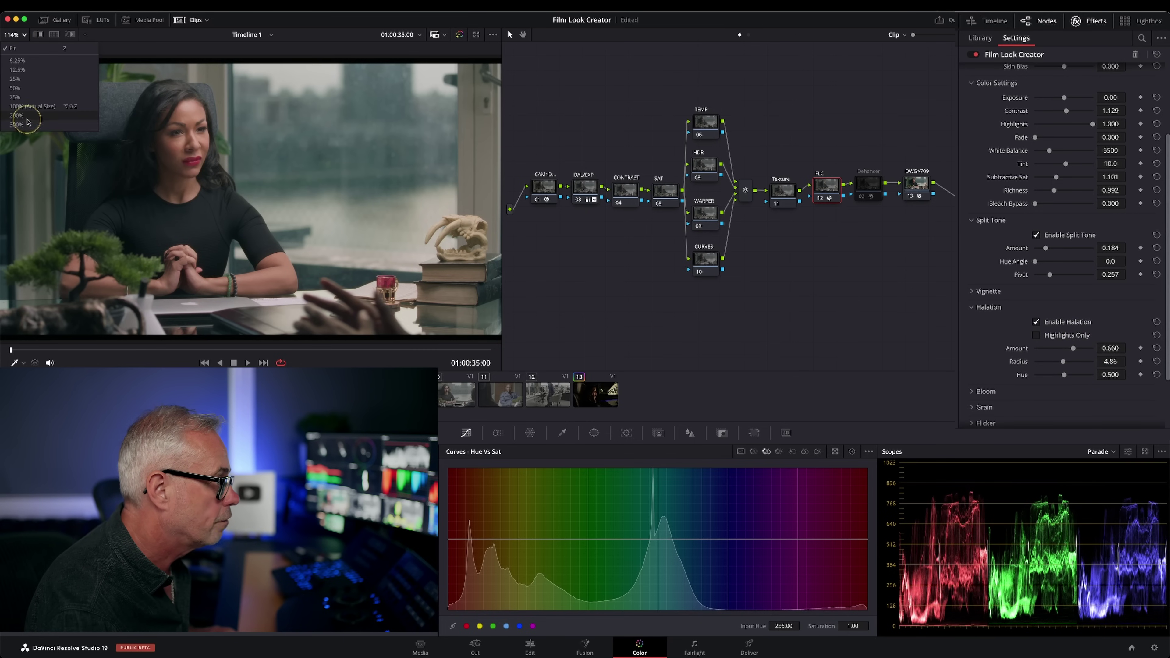
left_click(17, 115)
left_click_drag(225, 151, 397, 250)
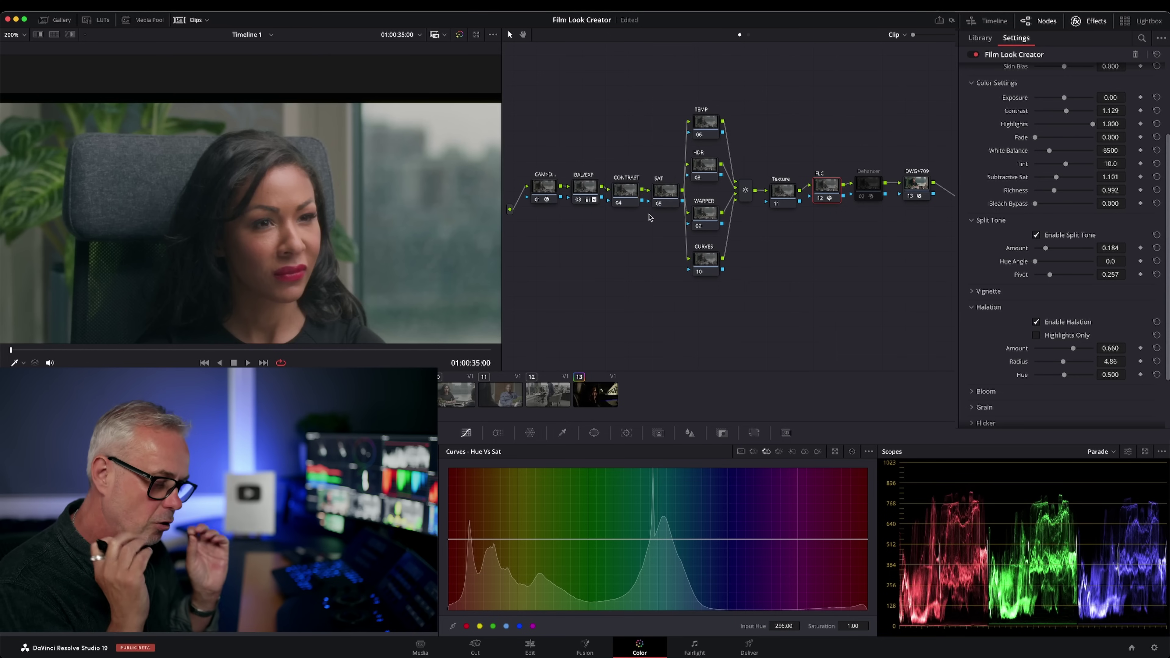
left_click(1035, 323)
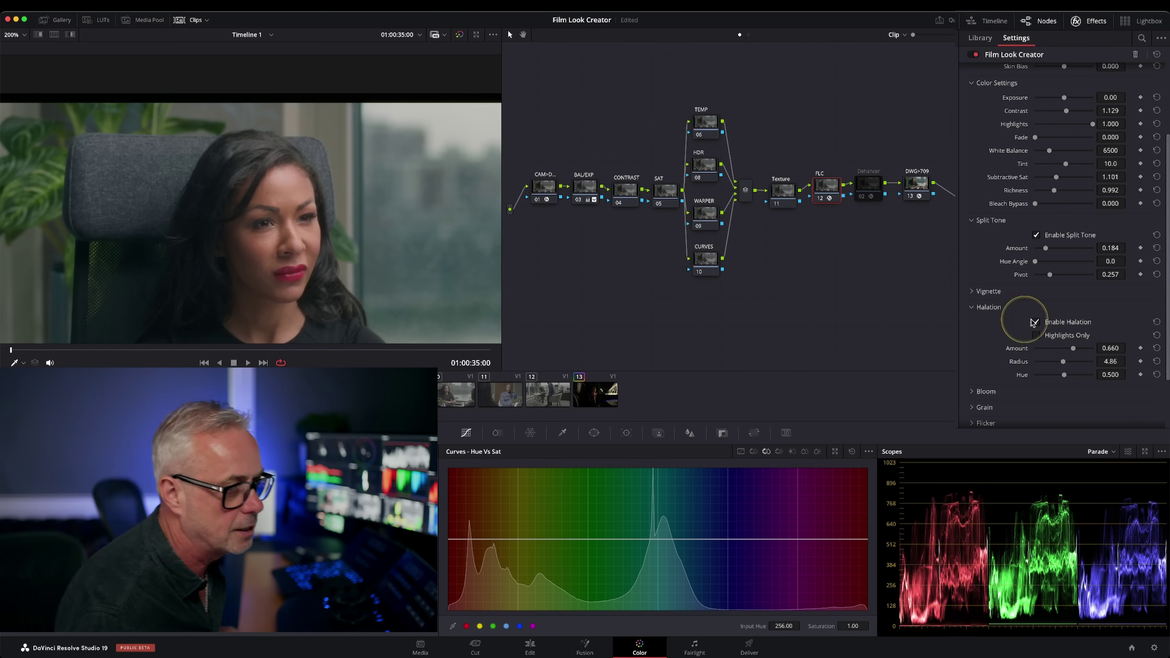
left_click(1036, 323)
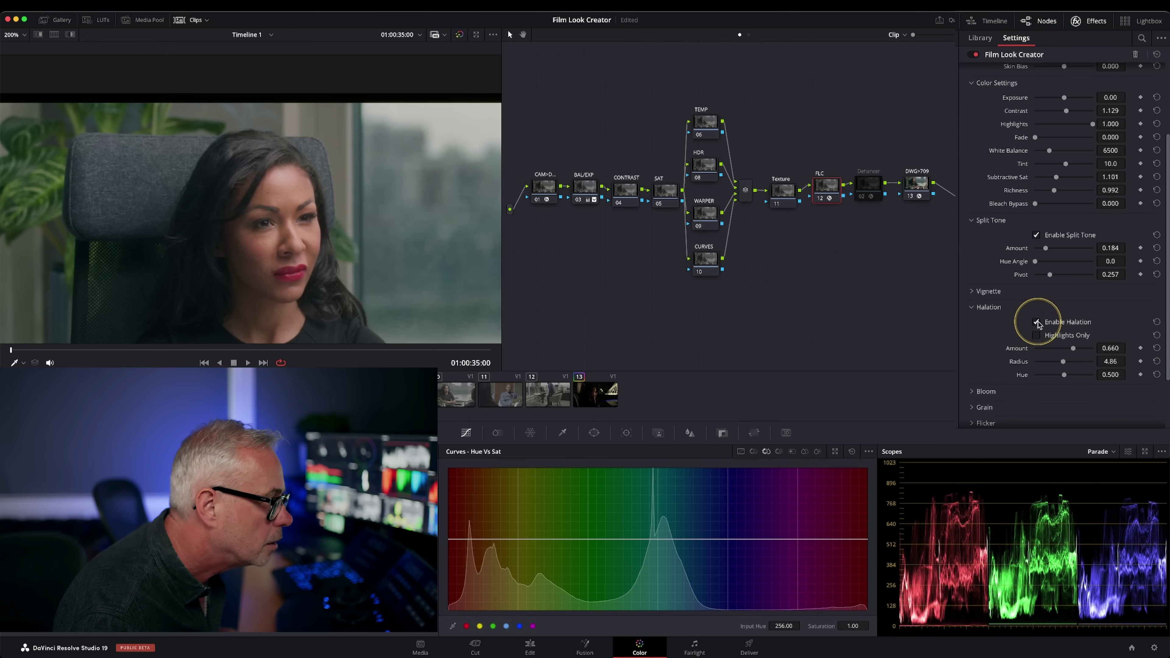
left_click(1037, 323)
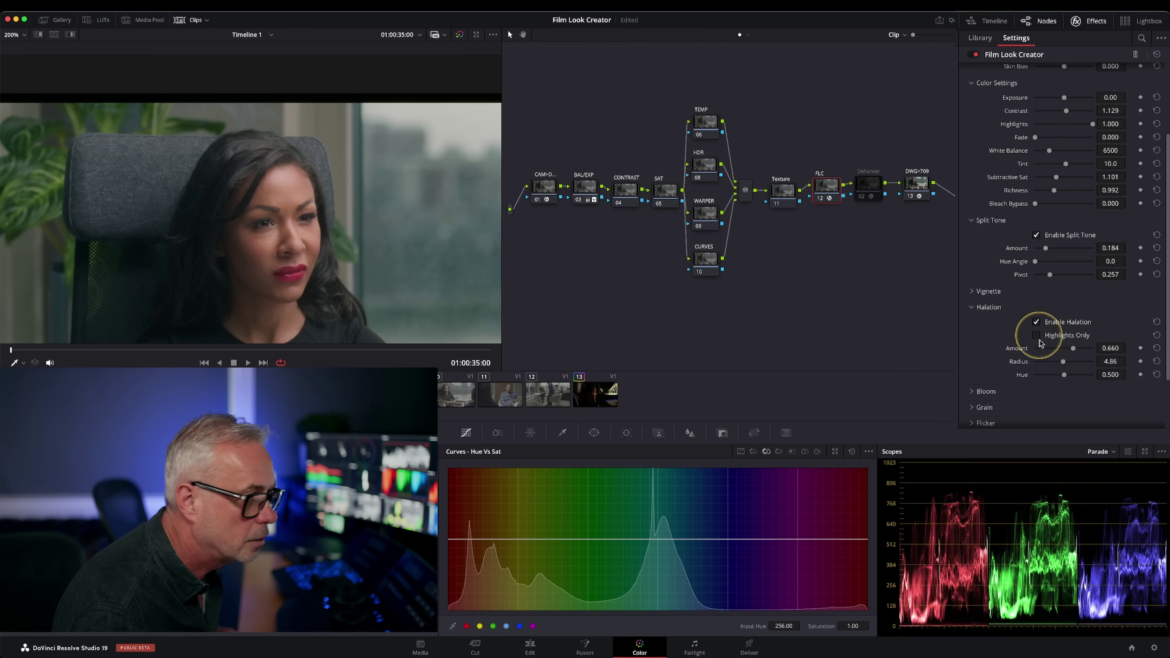
Restrict halation to Highlights Only, comparing it against halation off
left_click(1036, 336)
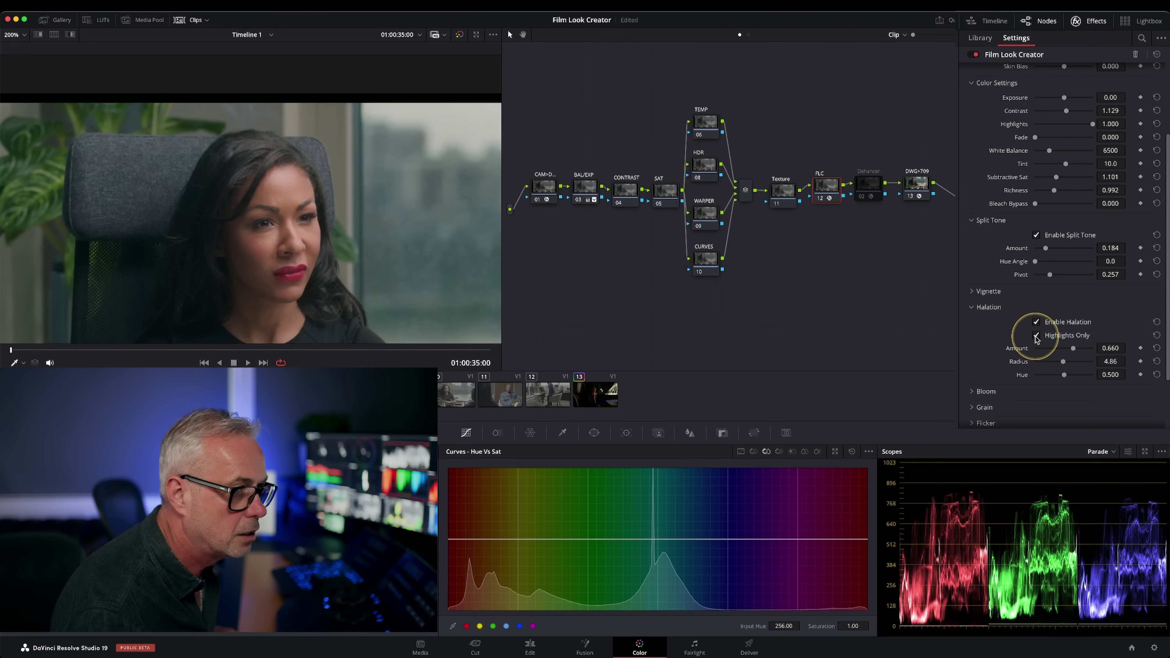
left_click(1037, 323)
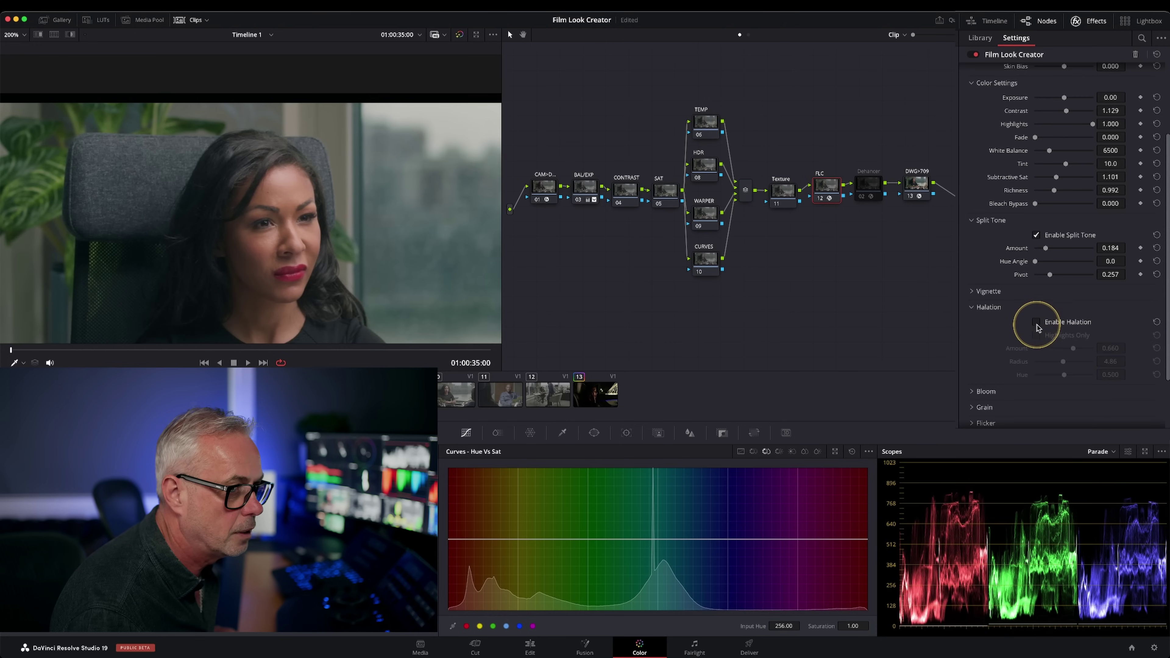
left_click(1039, 324)
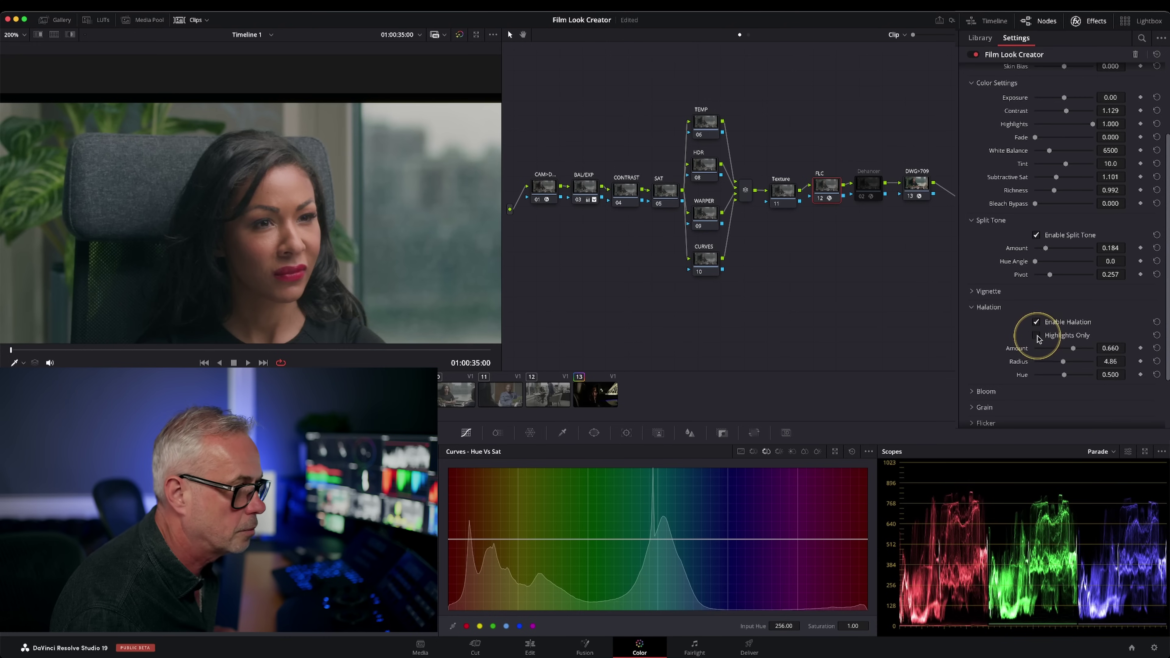
left_click(1037, 336)
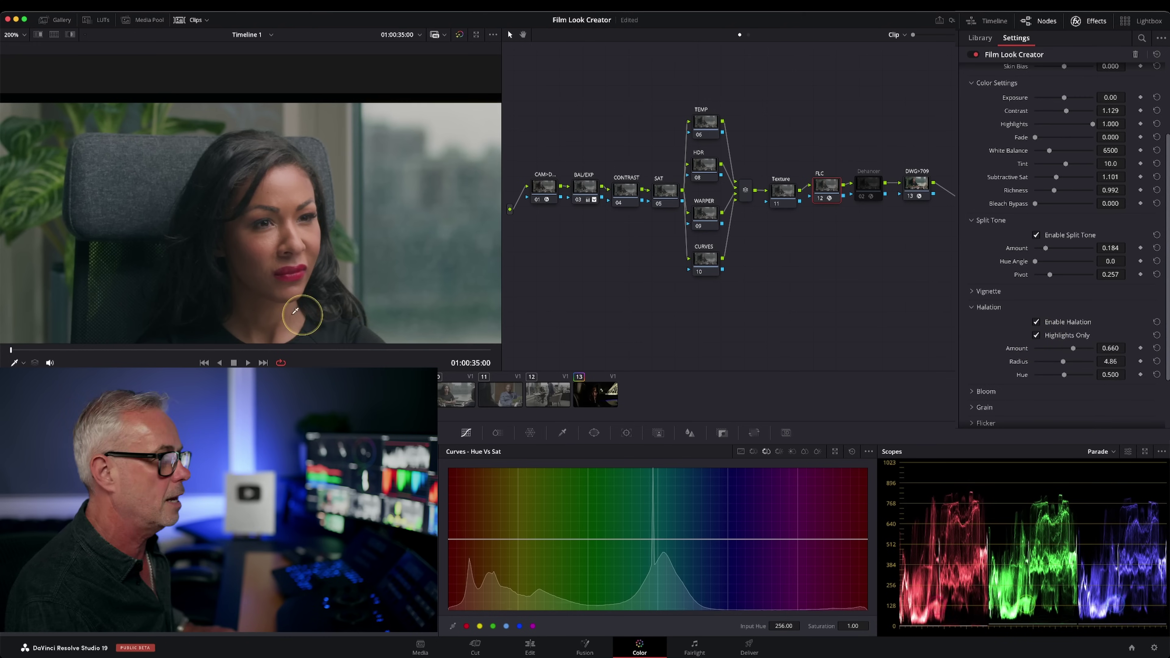
mouse_move(318, 279)
left_mouse_down()
mouse_move(284, 189)
mouse_move(313, 301)
left_mouse_up()
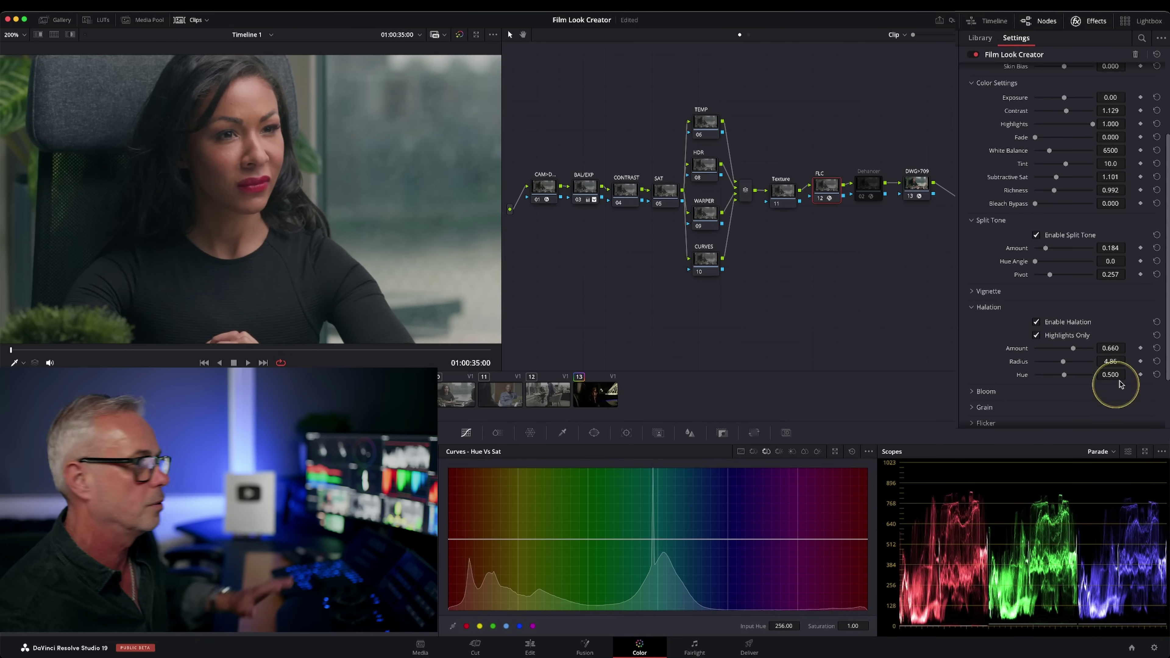
left_click(21, 42)
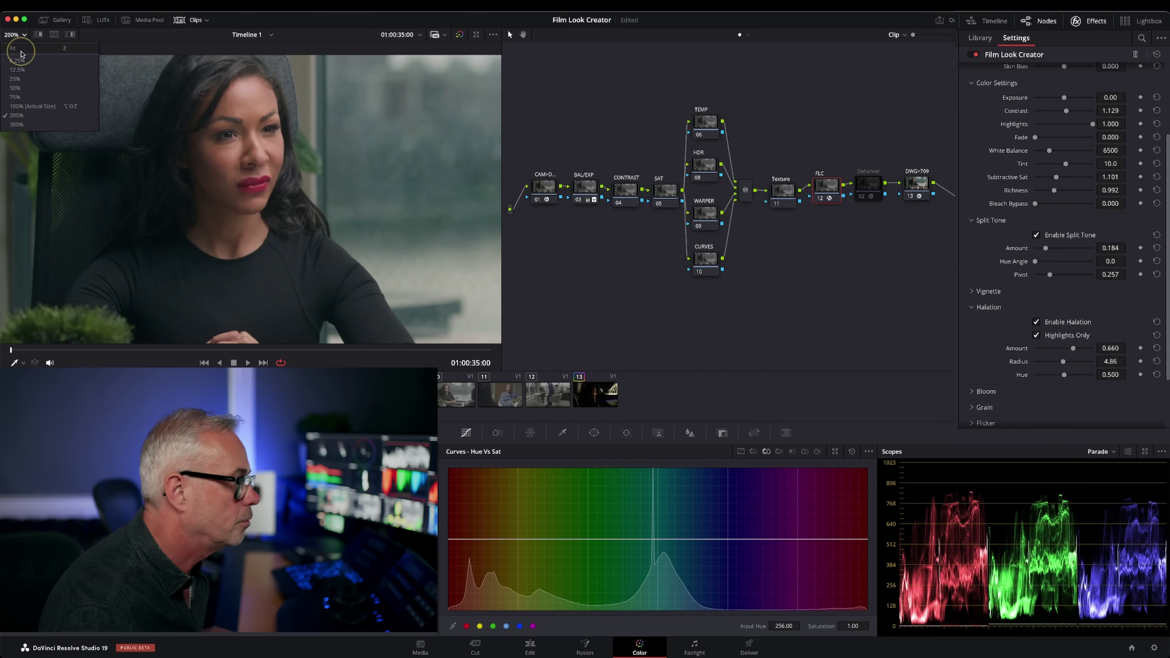
Fit the frame, expand Bloom, enable it, and set Bloom Amount to 0.569
left_click(21, 50)
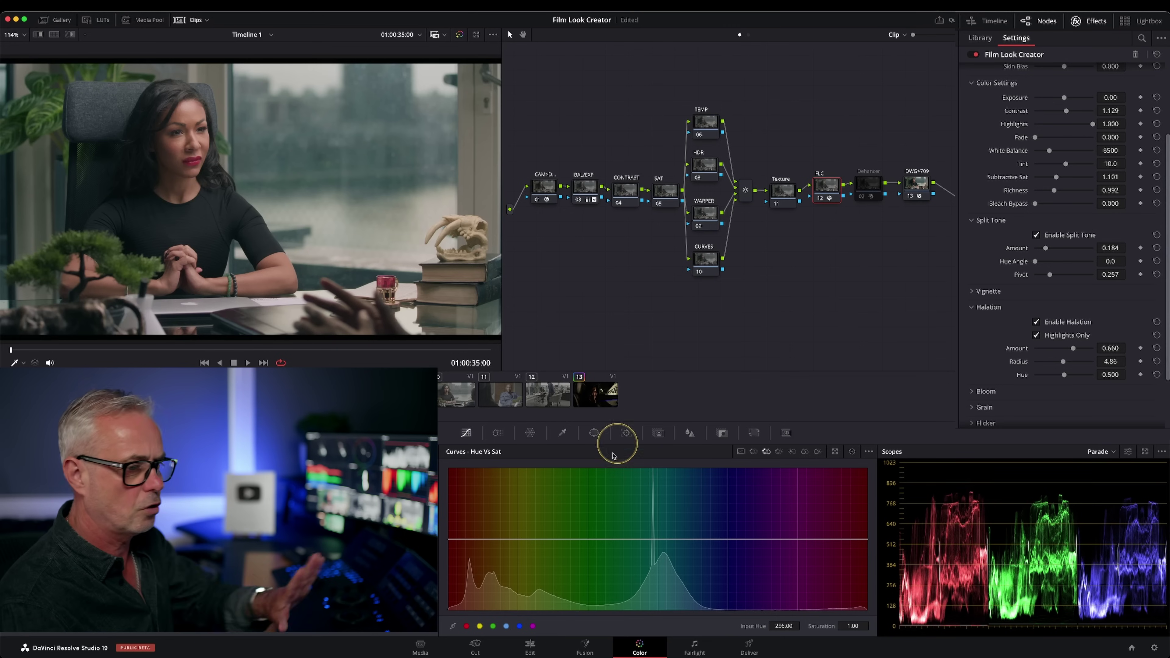
left_click(971, 392)
scroll(1157, 324, "down", 2)
left_click(1036, 296)
mouse_move(1067, 312)
left_mouse_down()
mouse_move(1103, 308)
mouse_move(1046, 318)
mouse_move(1078, 320)
left_mouse_up()
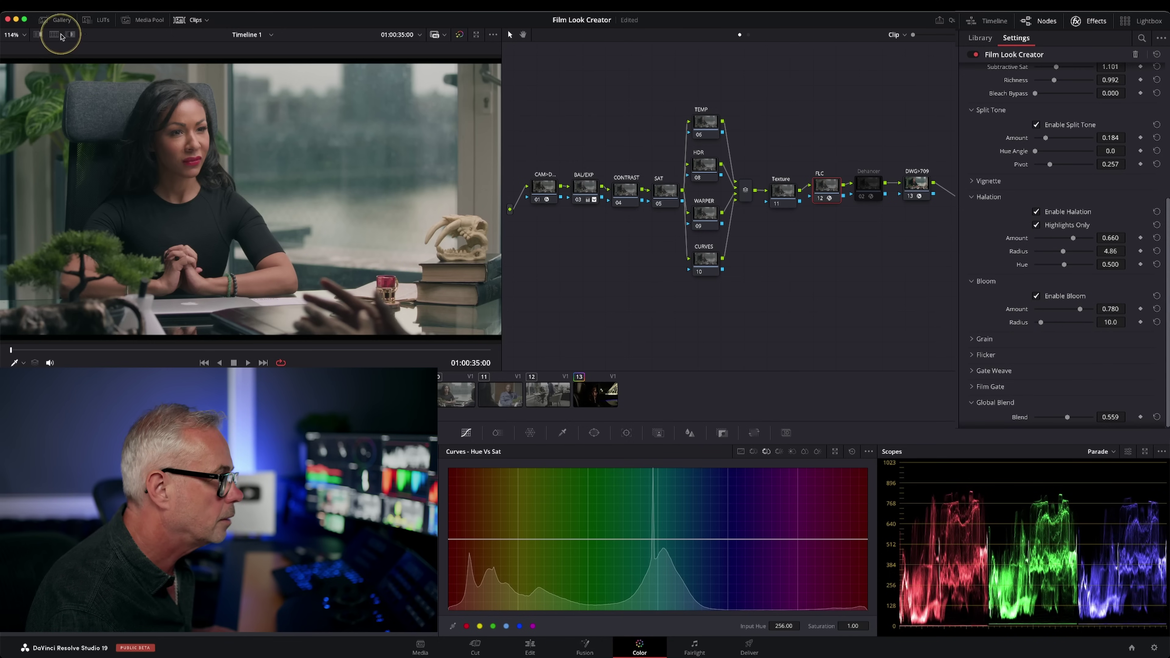
Zoom the viewer to 300% on the hands and raise Bloom Radius to about 60
left_click(23, 36)
left_click(18, 115)
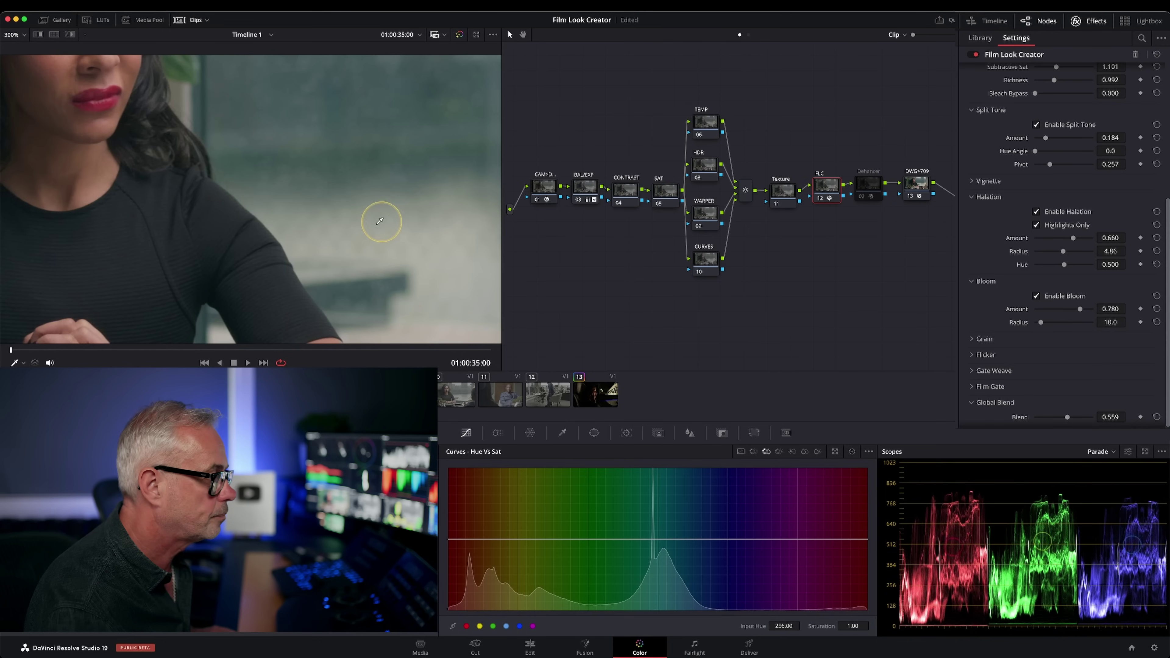
scroll(386, 238, "down", 5)
left_click(339, 272)
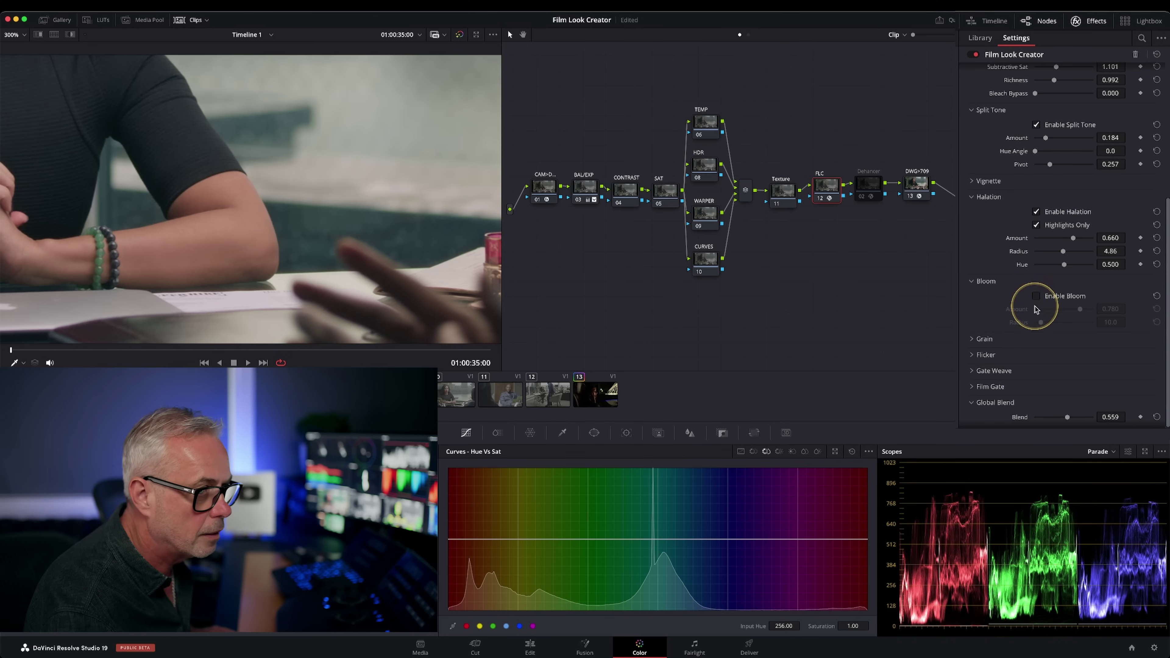
left_click_drag(1043, 324, 1083, 308)
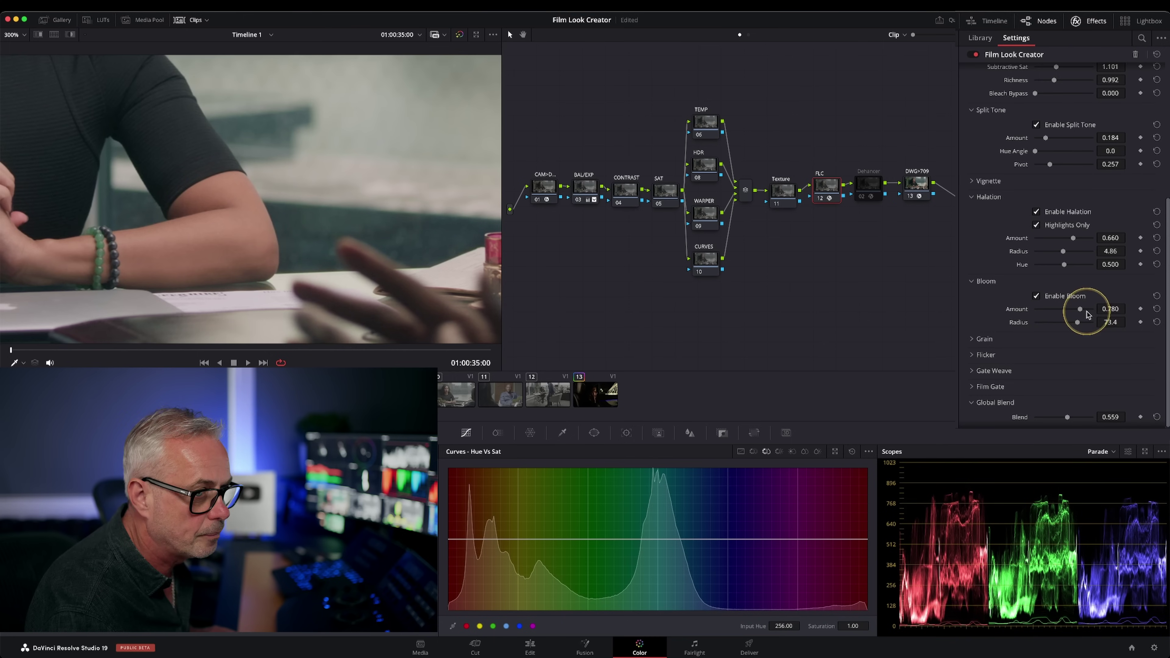
Compare bloom on and off, settle Bloom Radius at 48.6, and fit the frame again
left_click(1037, 297)
left_click(1038, 297)
left_click(1037, 296)
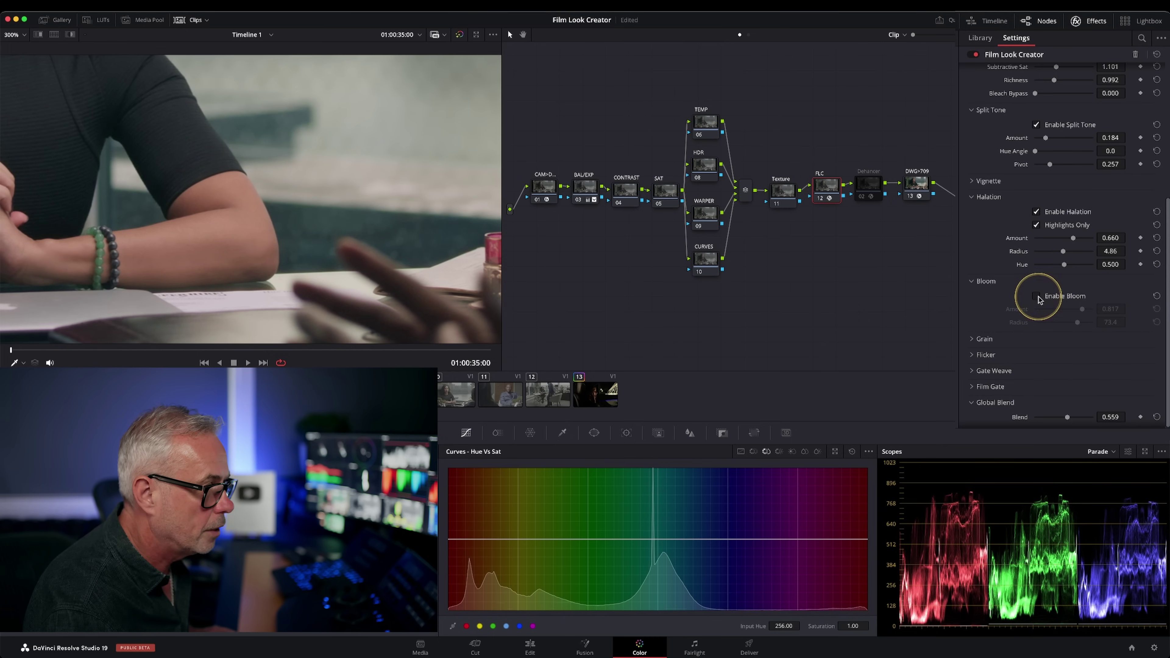
left_click(1037, 296)
mouse_move(1070, 322)
left_mouse_down()
mouse_move(1058, 323)
mouse_move(1073, 314)
left_mouse_up()
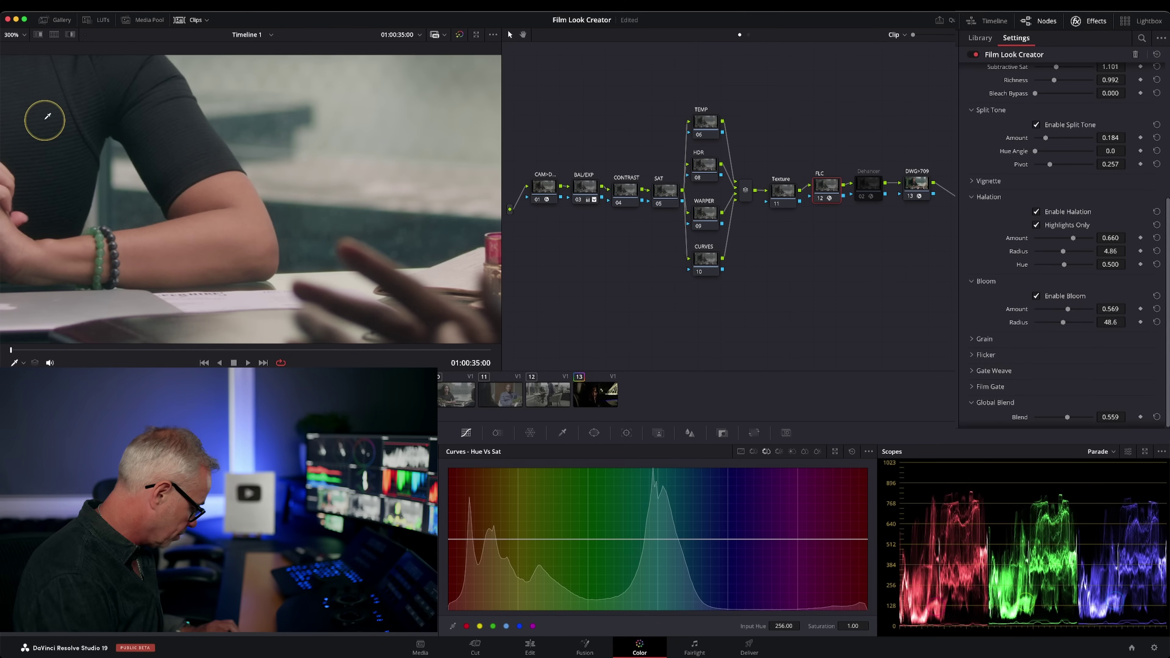
key("shift+z")
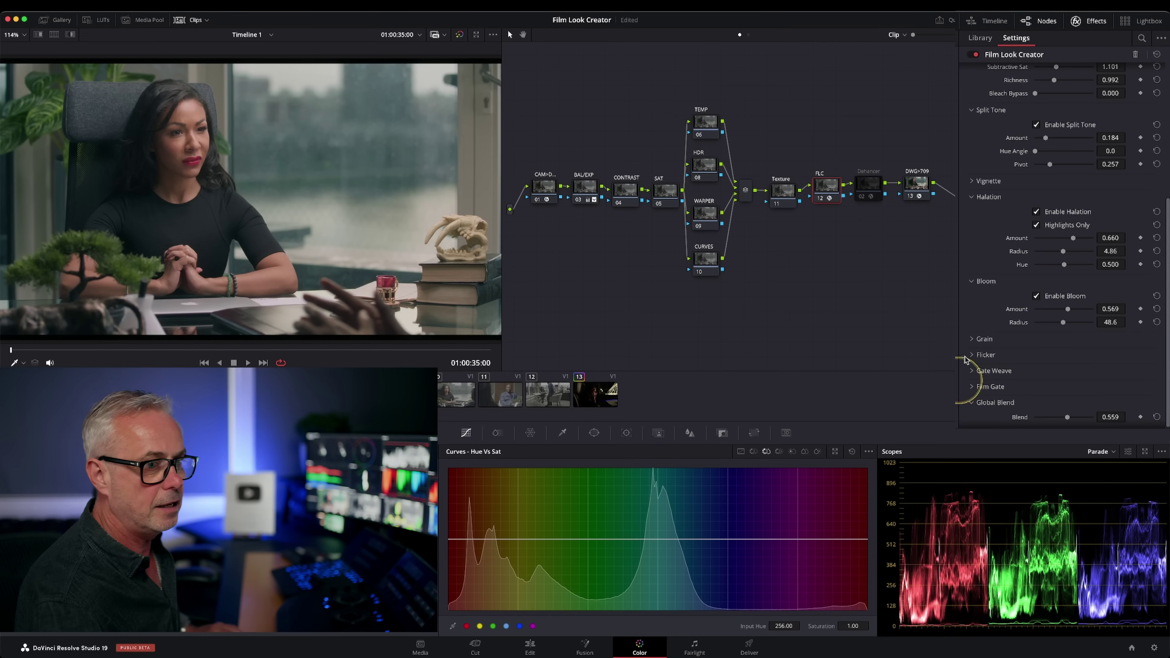
Enable film grain in the enlarged Shift+F viewer, then return to the full Color page layout
key("shift+f")
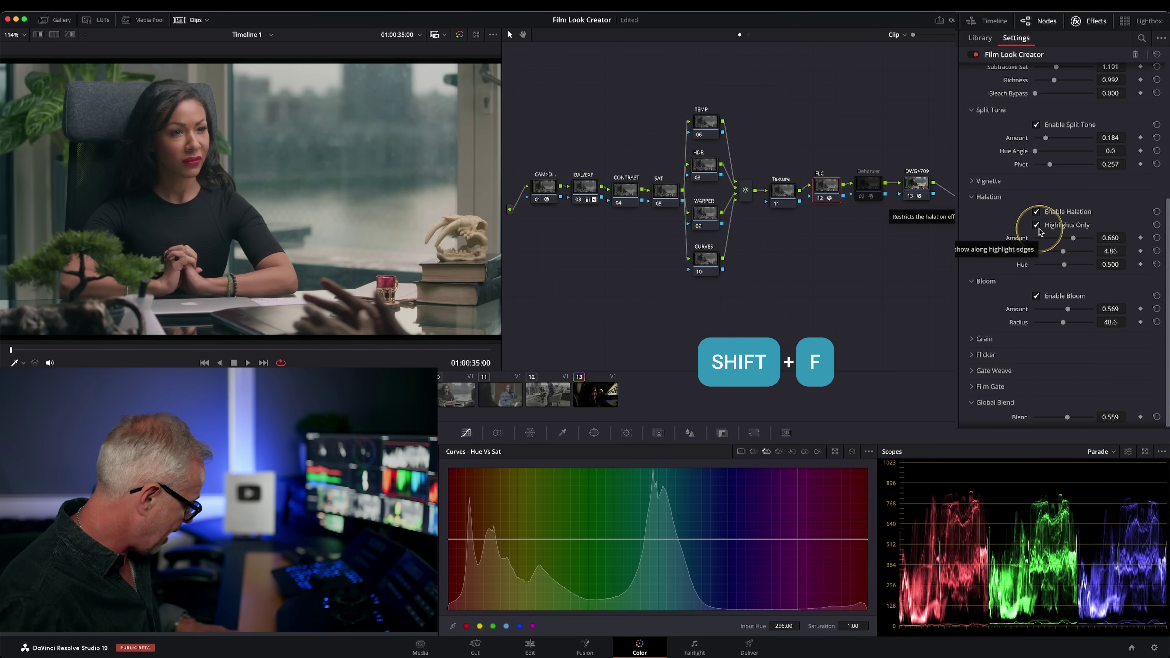
key("shift+f")
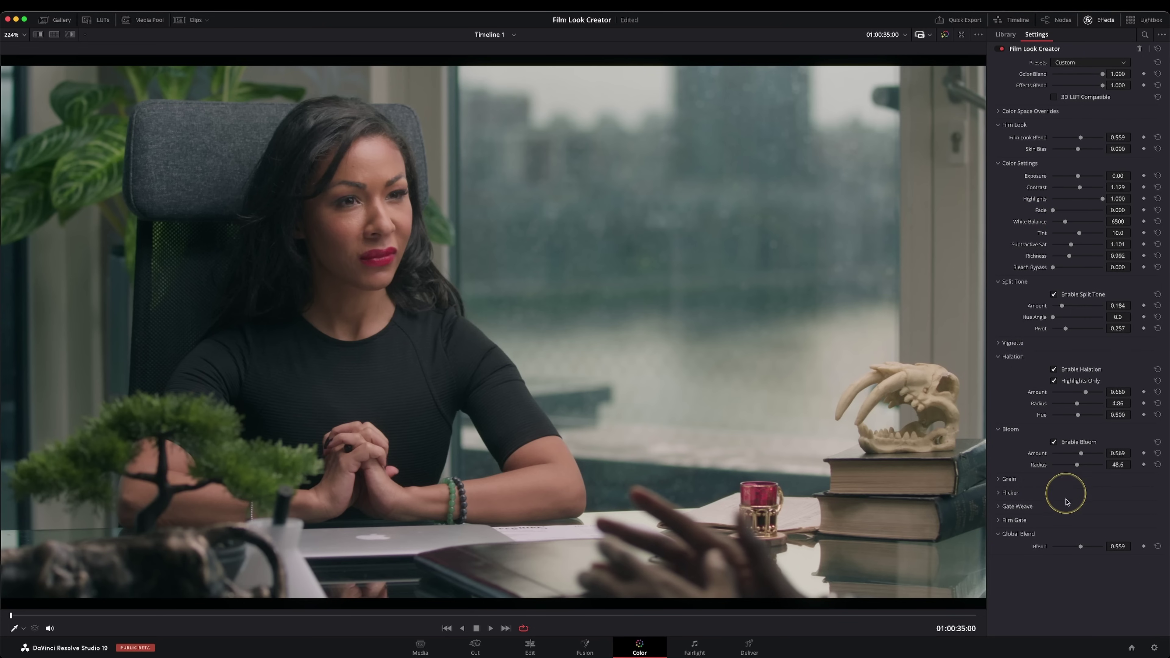
left_click(998, 479)
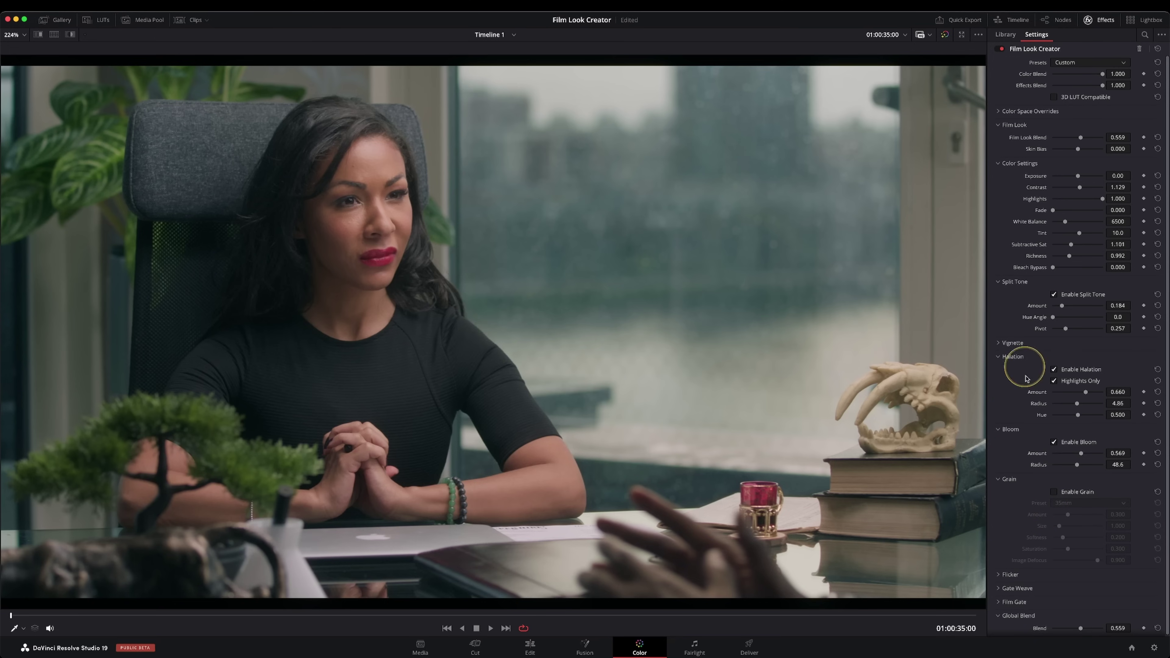
left_click(1054, 492)
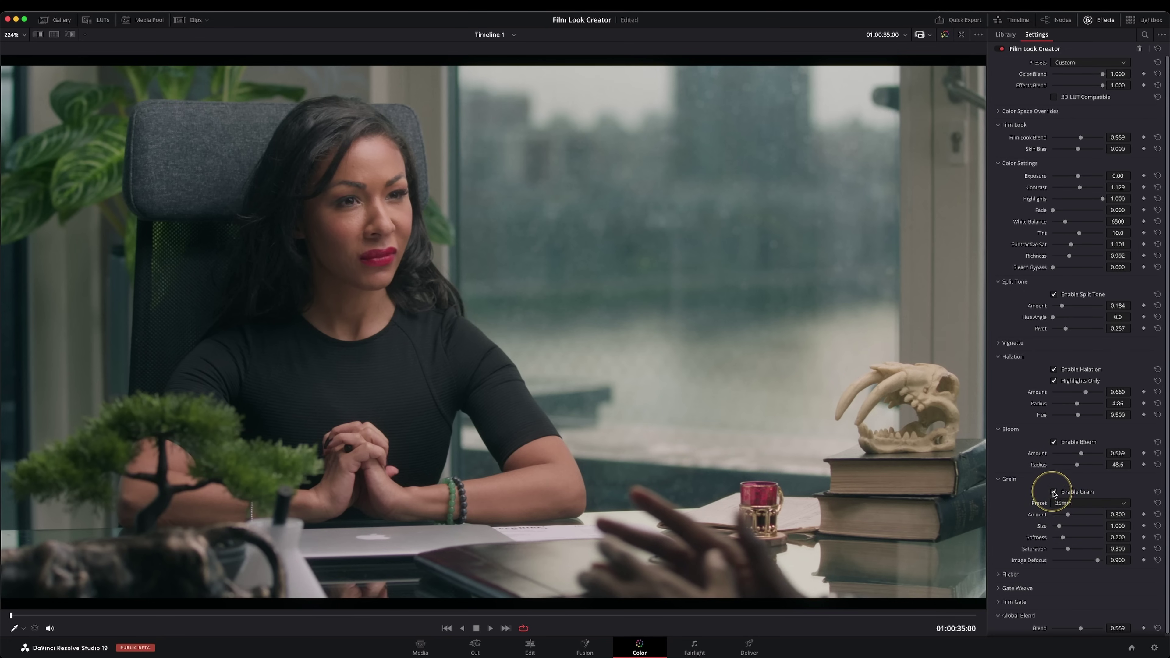
left_click(997, 480)
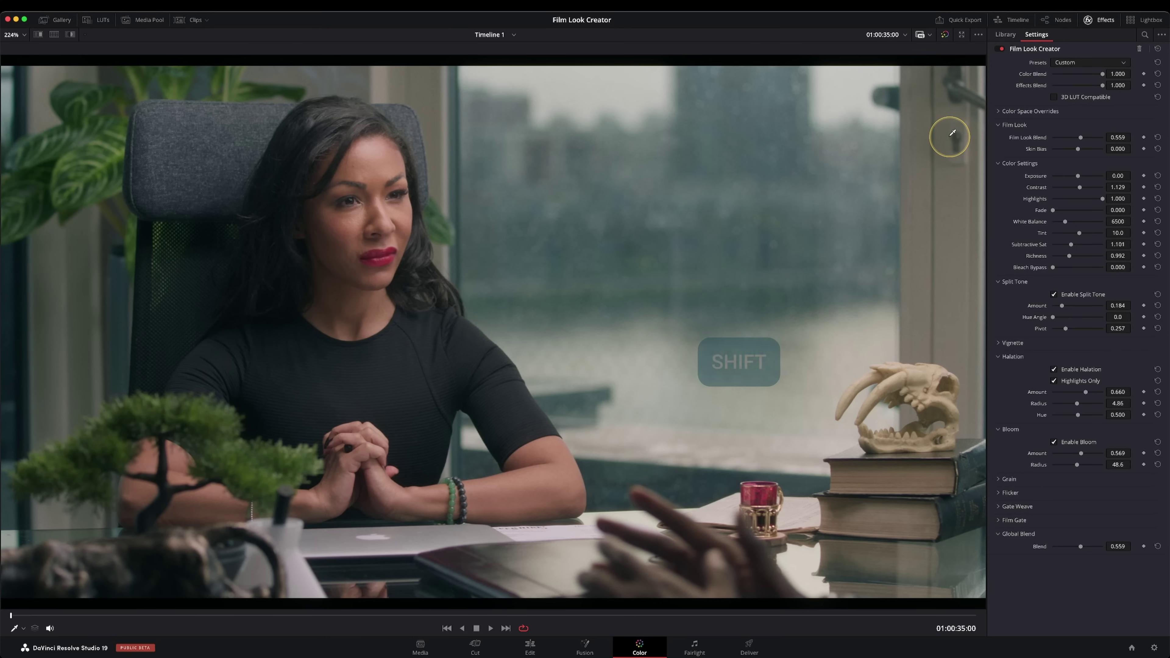
key("shift+f")
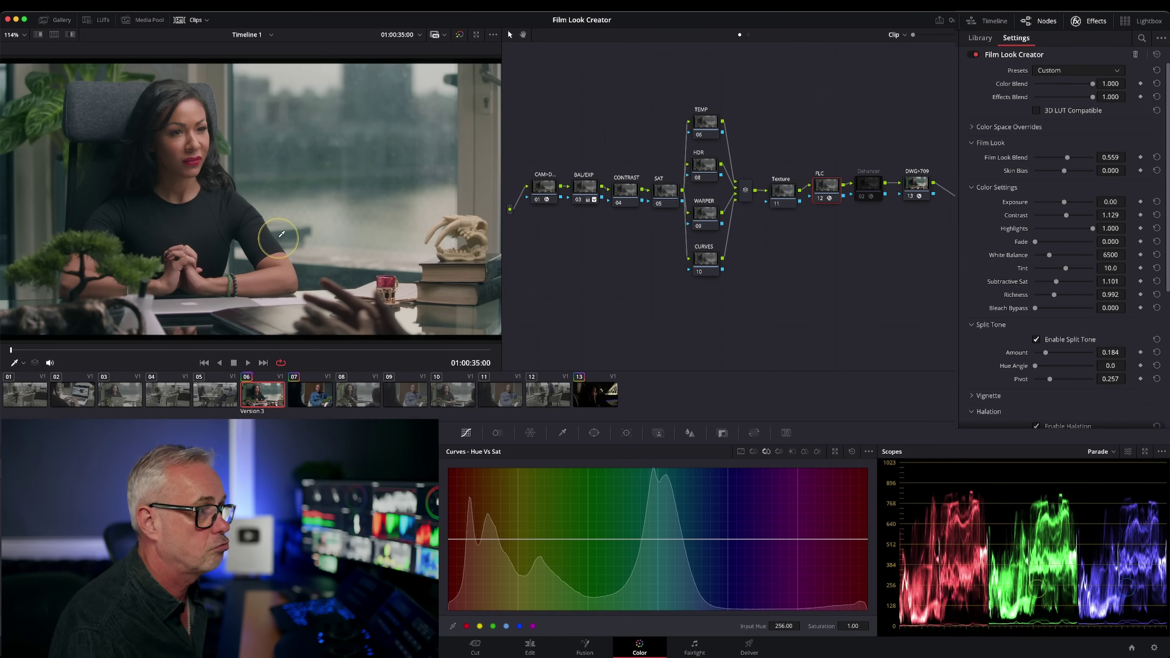
Copy clip 06's grade onto clip 07 and lower its Global Blend to 0.835
left_click(312, 399)
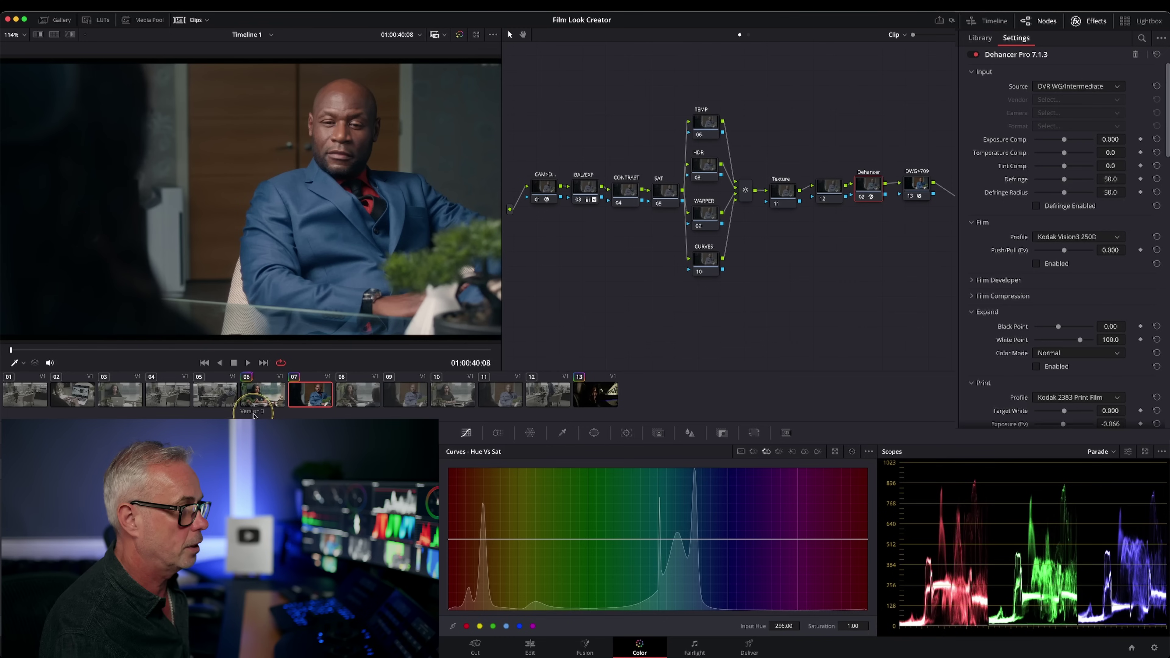
middle_click(257, 397)
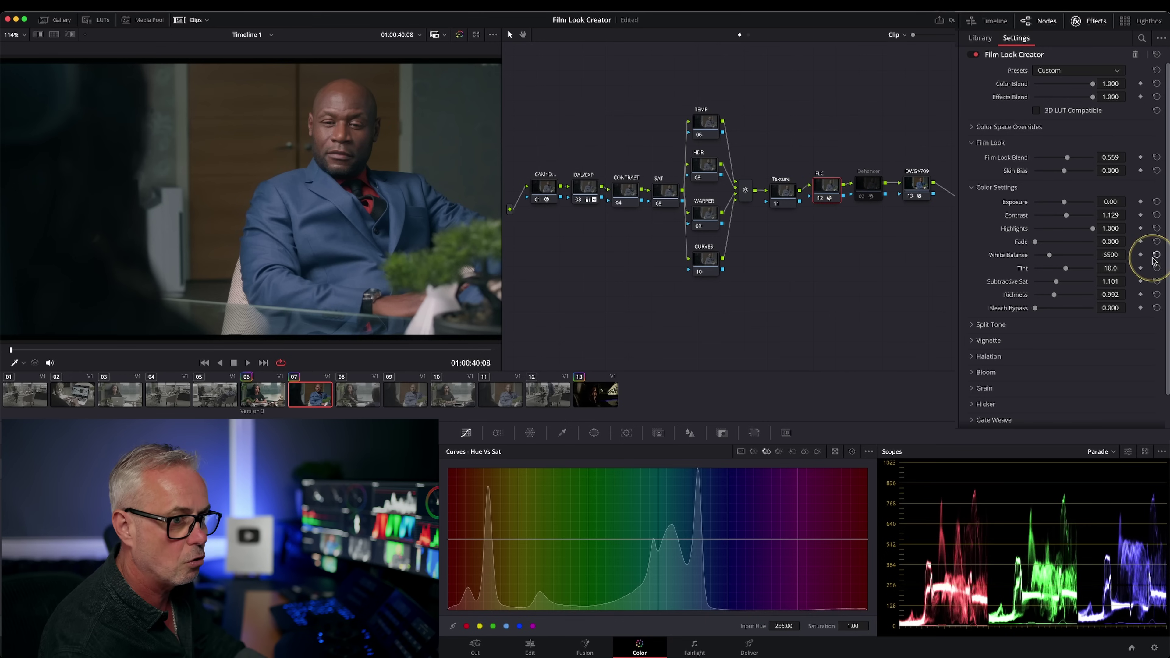
scroll(1149, 263, "down", 2)
left_click(973, 416)
scroll(1166, 369, "down", 1)
left_click_drag(1074, 418, 1083, 418)
left_click(261, 394)
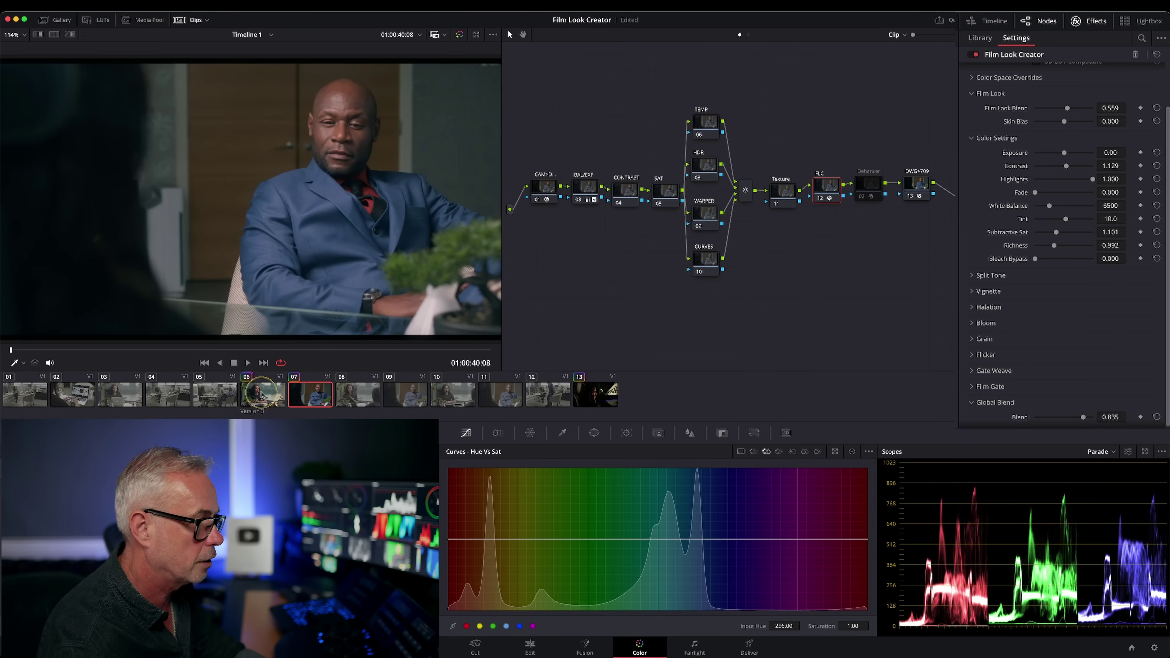